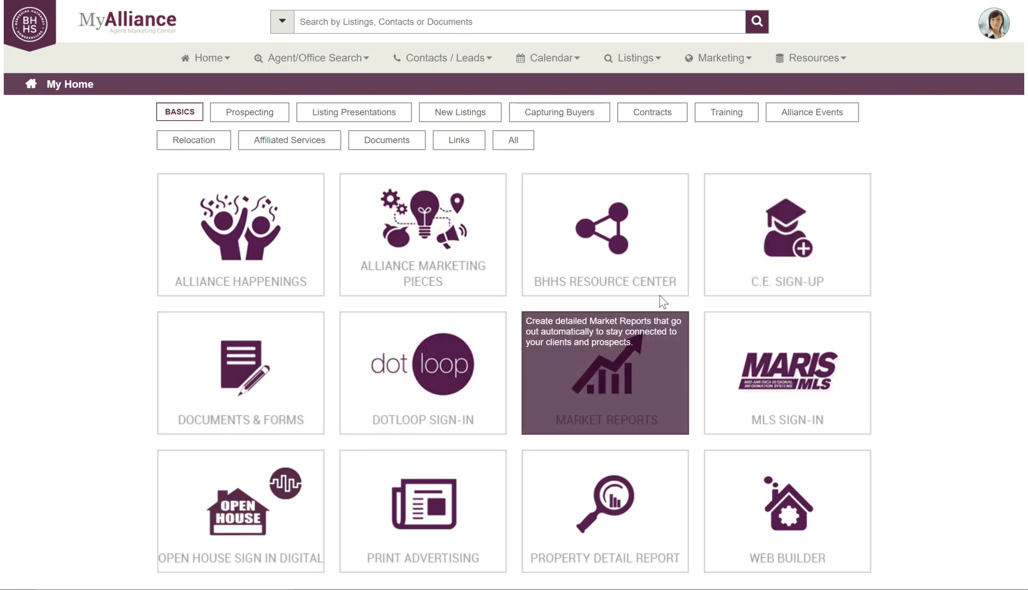
# Open the Marketing menu from the top navigation bar
pyautogui.click(739, 69)
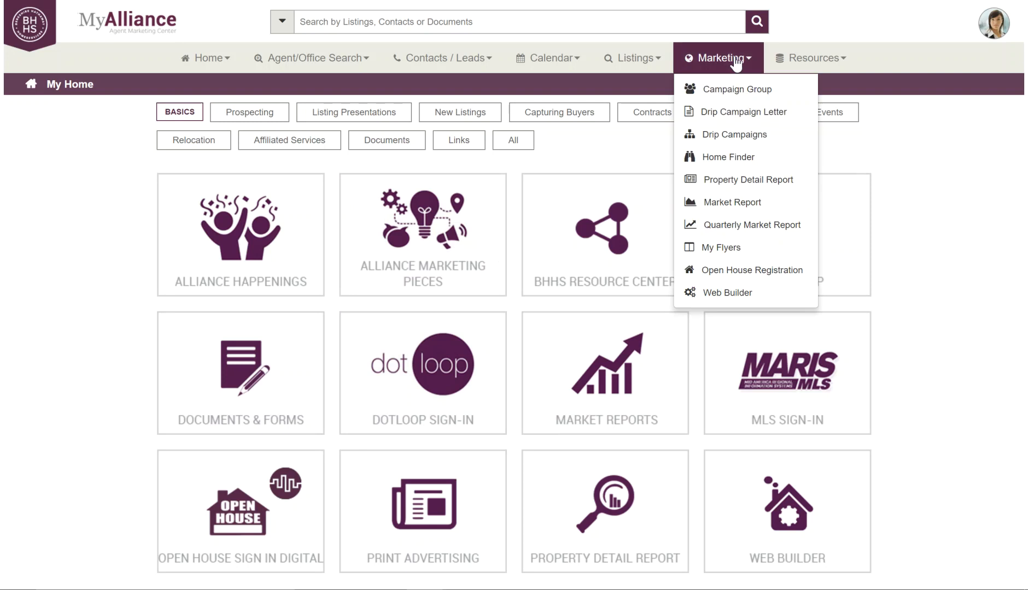
# Go to the Property Detail Report page with its one existing saved report
pyautogui.click(733, 185)
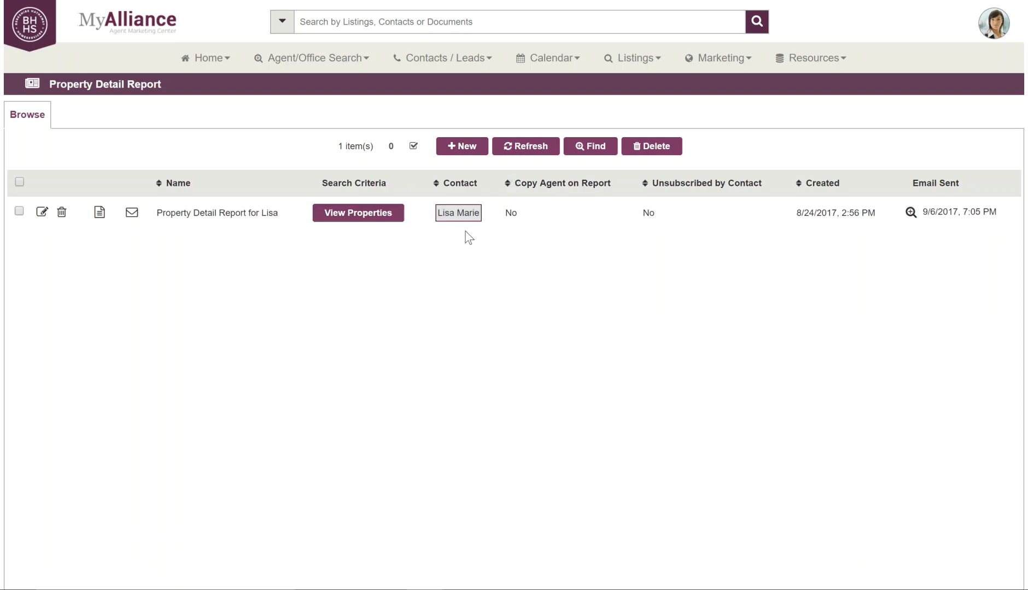
# Create a new report named 'St Charles stay in touch campaign' and assign the client contact
pyautogui.click(463, 149)
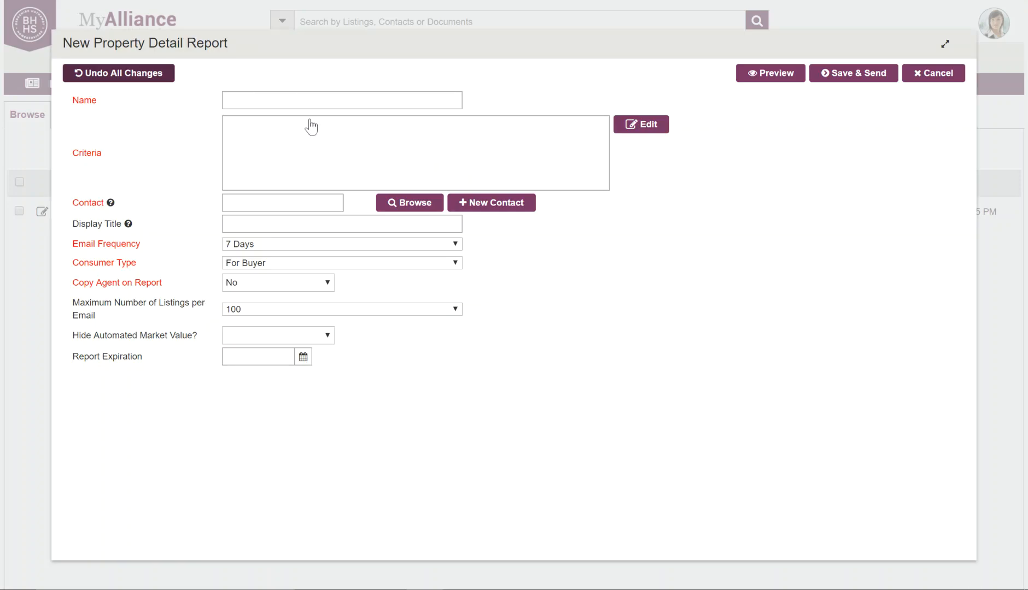
pyautogui.click(302, 98)
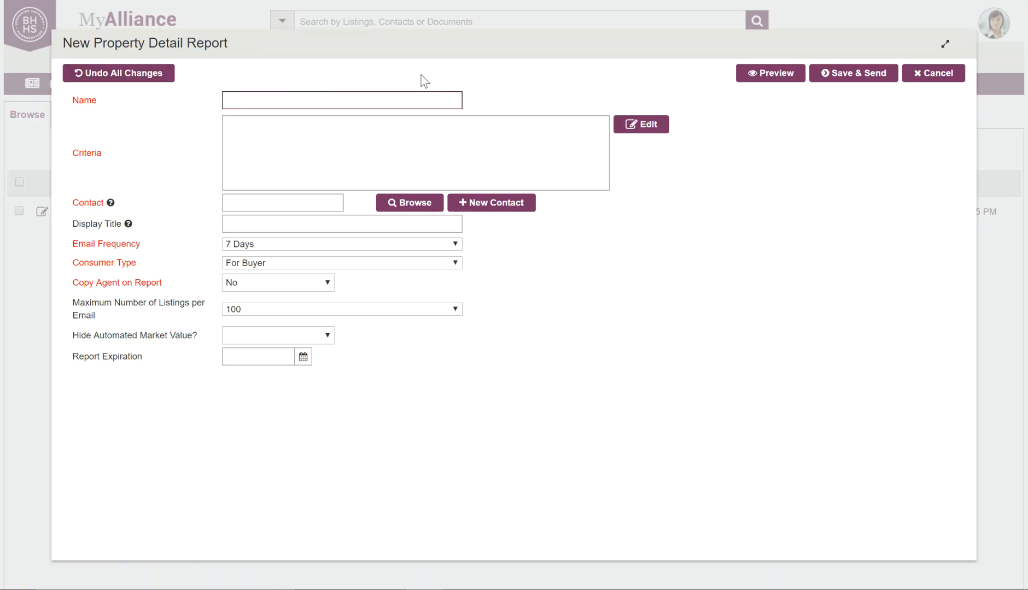
pyautogui.write('St Charles stay in touch campaign')
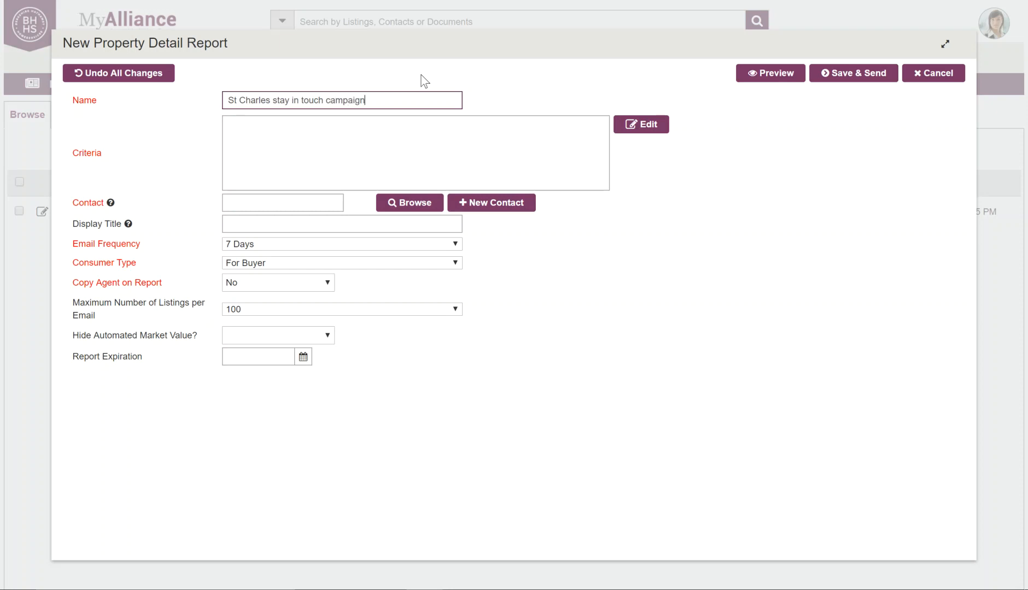
pyautogui.click(268, 208)
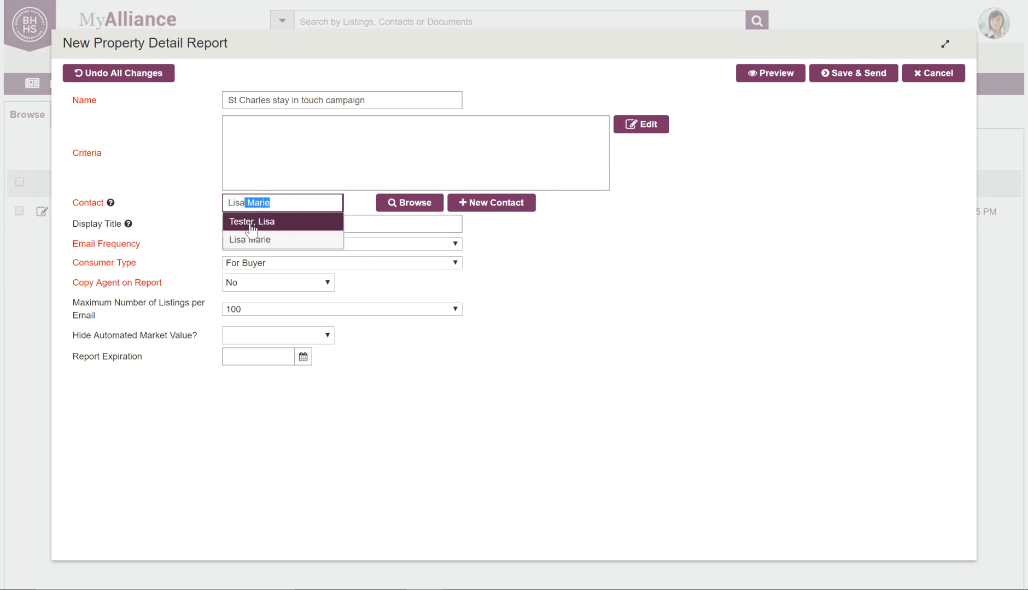
pyautogui.click(275, 220)
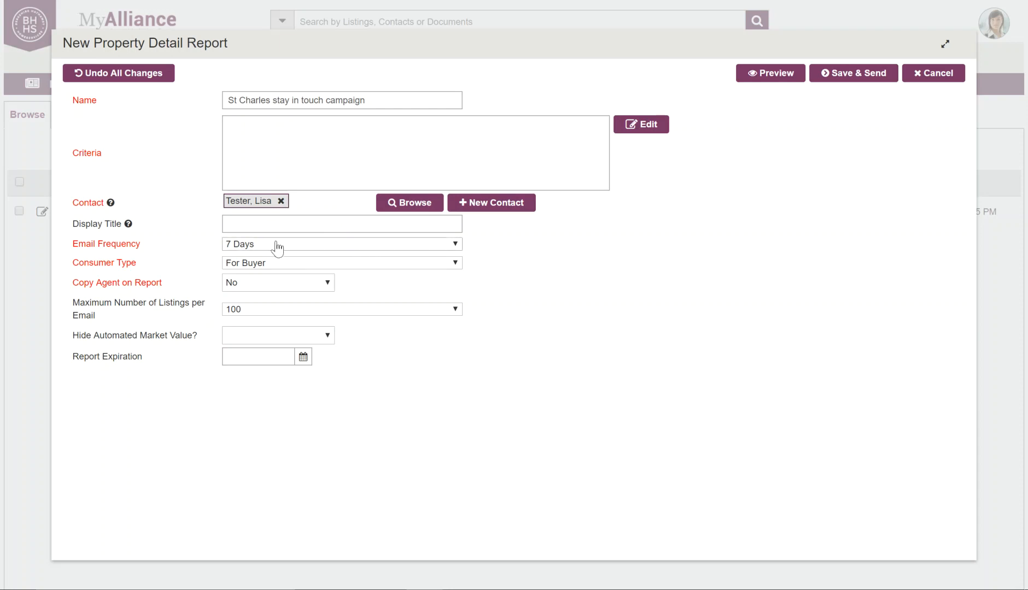
pyautogui.click(272, 228)
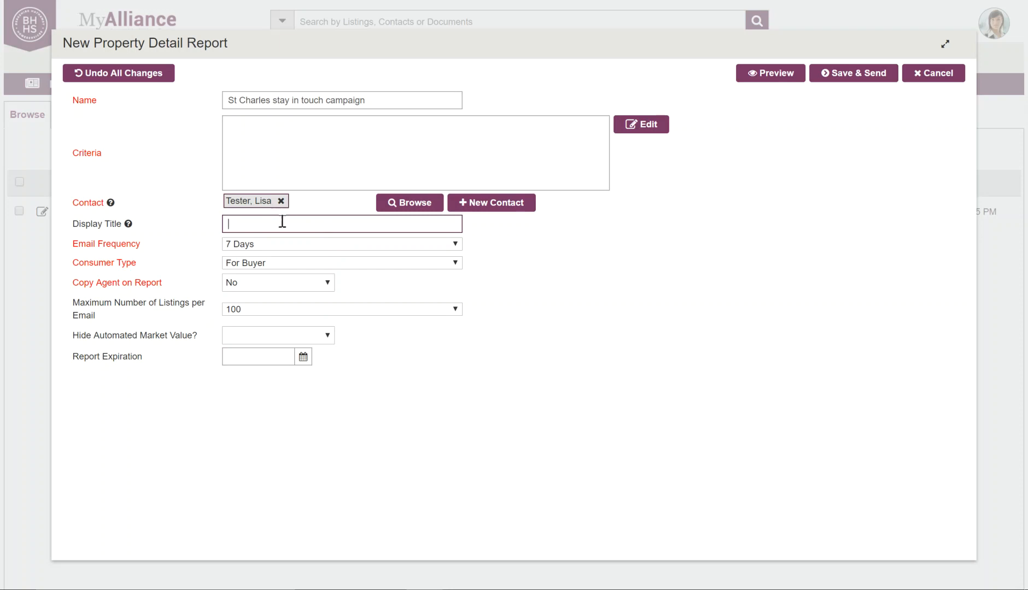
# Set display title 'St Charles Market Info', 28 Days frequency, For Buyer, and 100 maximum listings
pyautogui.write('St Charles Market Info')
pyautogui.click(456, 245)
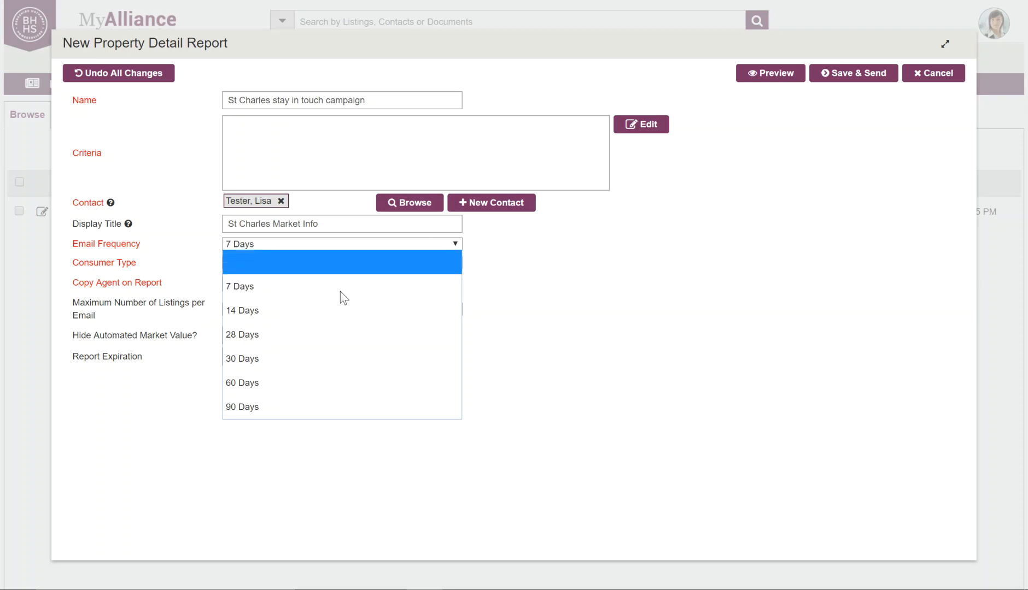
pyautogui.click(320, 343)
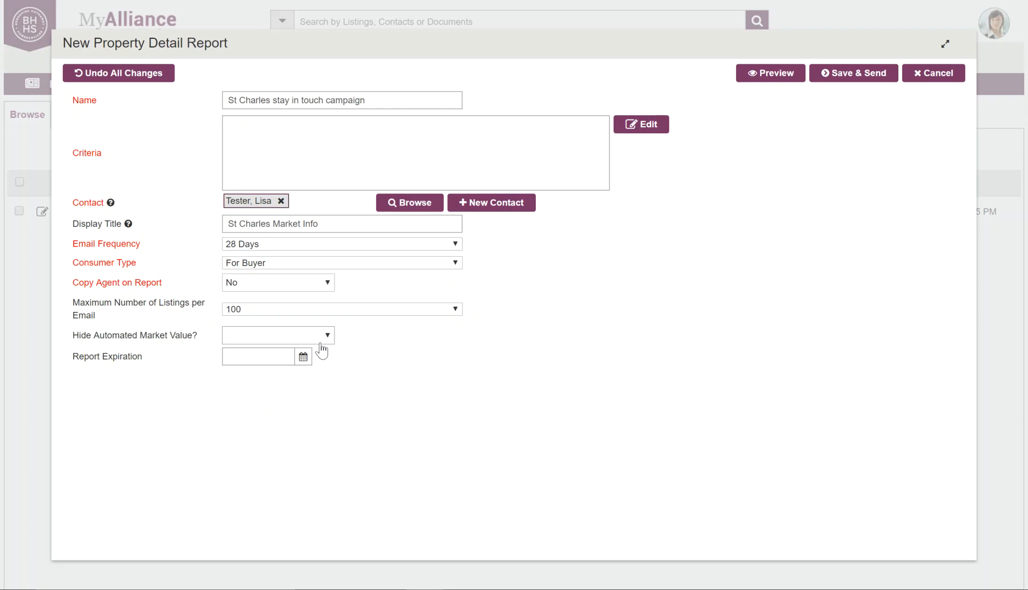
pyautogui.click(456, 264)
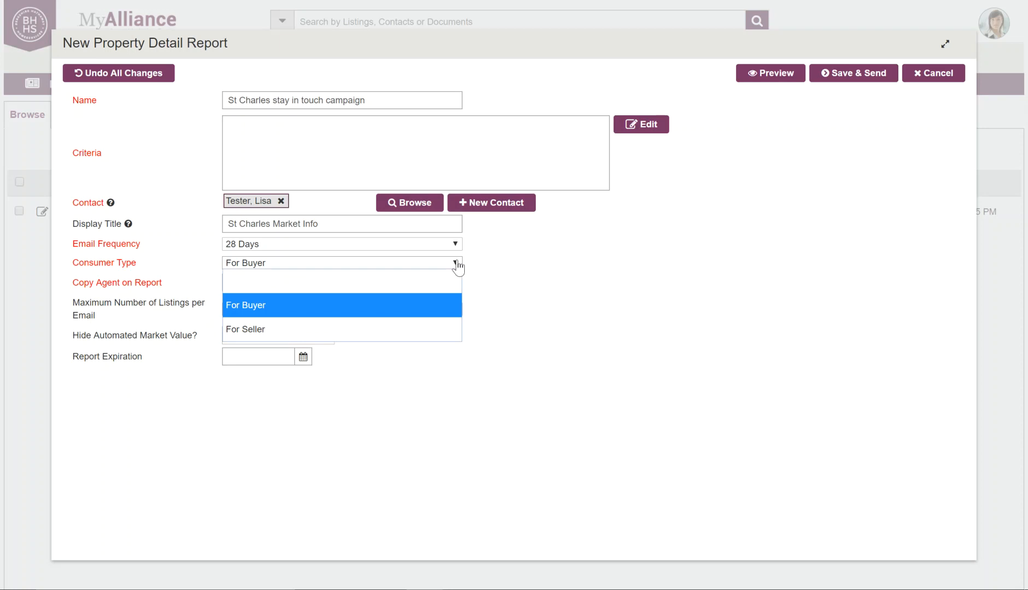
pyautogui.click(457, 265)
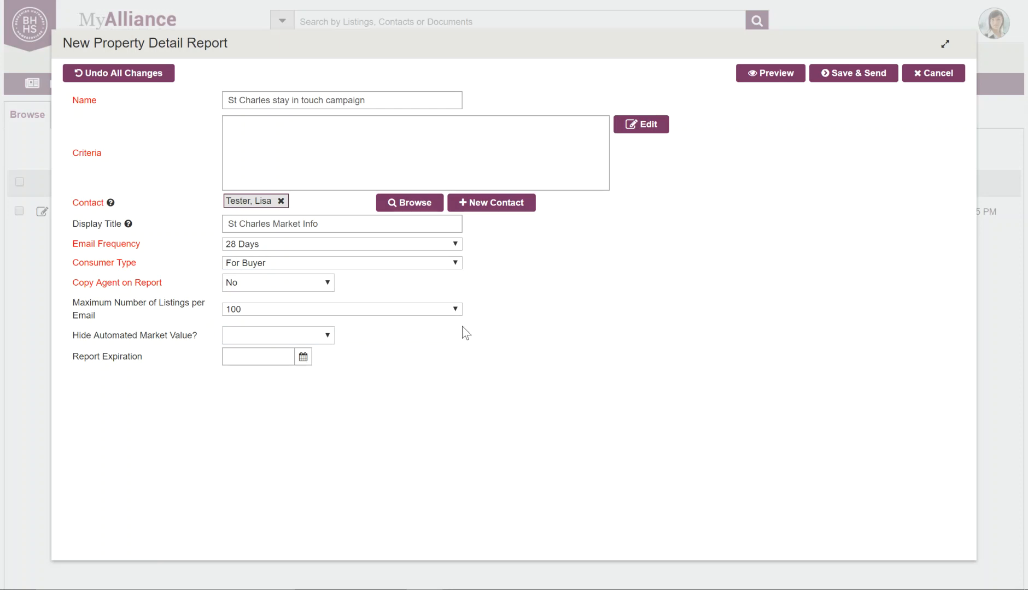
pyautogui.click(454, 310)
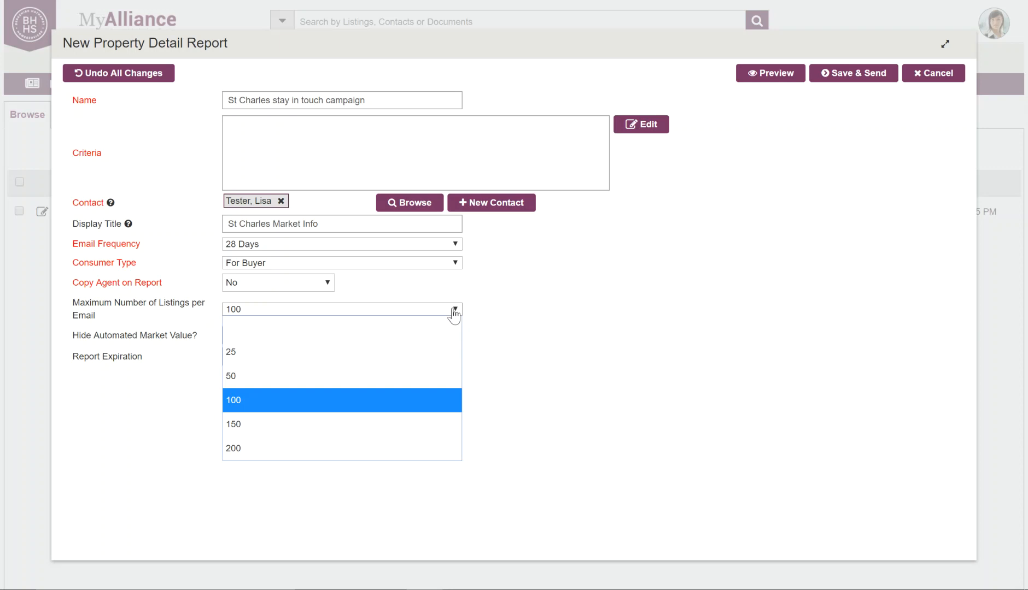
pyautogui.click(388, 398)
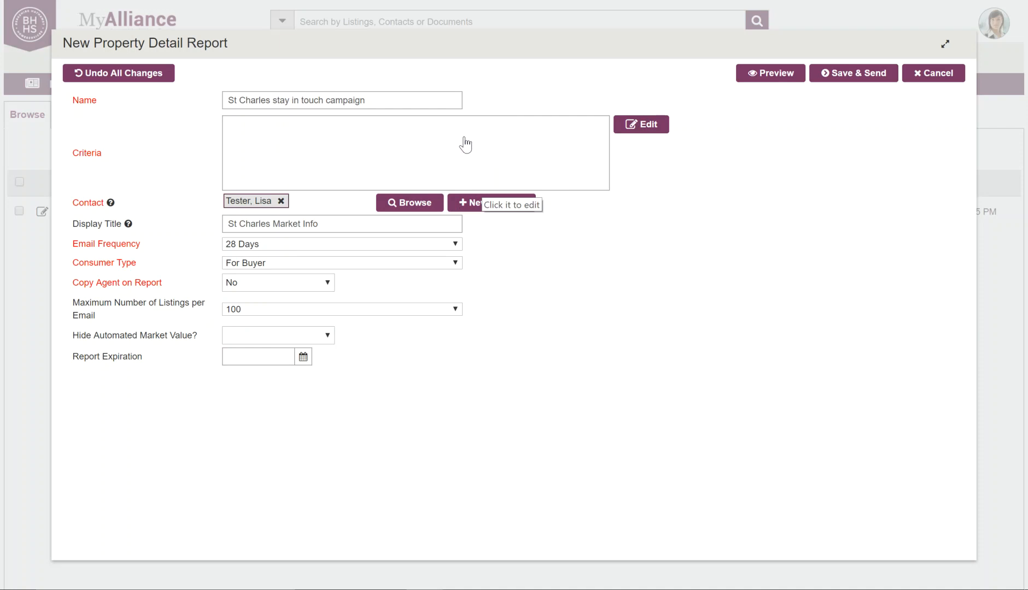
# Open the report's search criteria editor and look over the New Search Criteria form
pyautogui.click(645, 127)
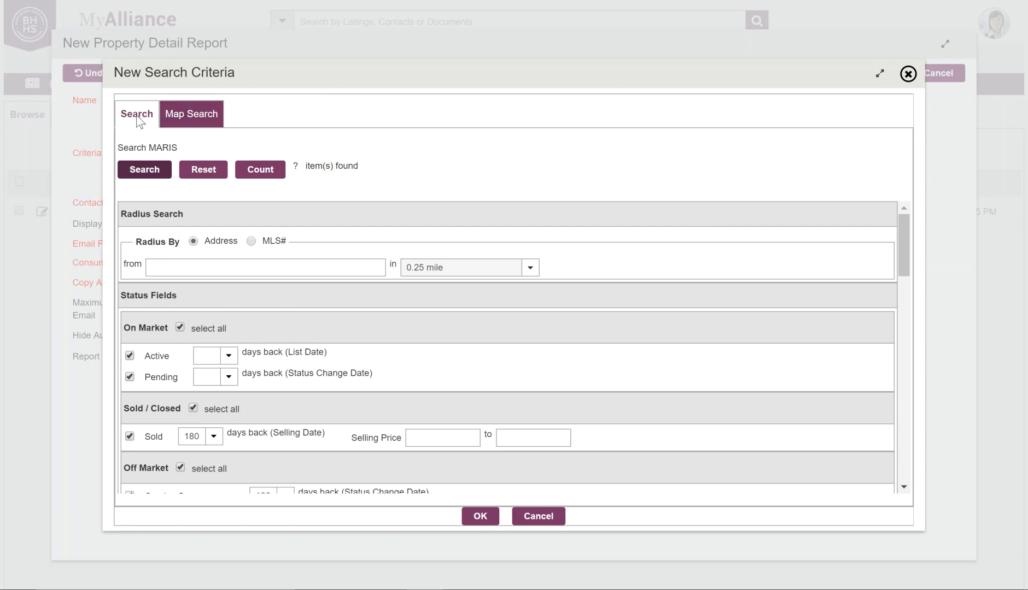
pyautogui.scroll(-15, 494, 293)
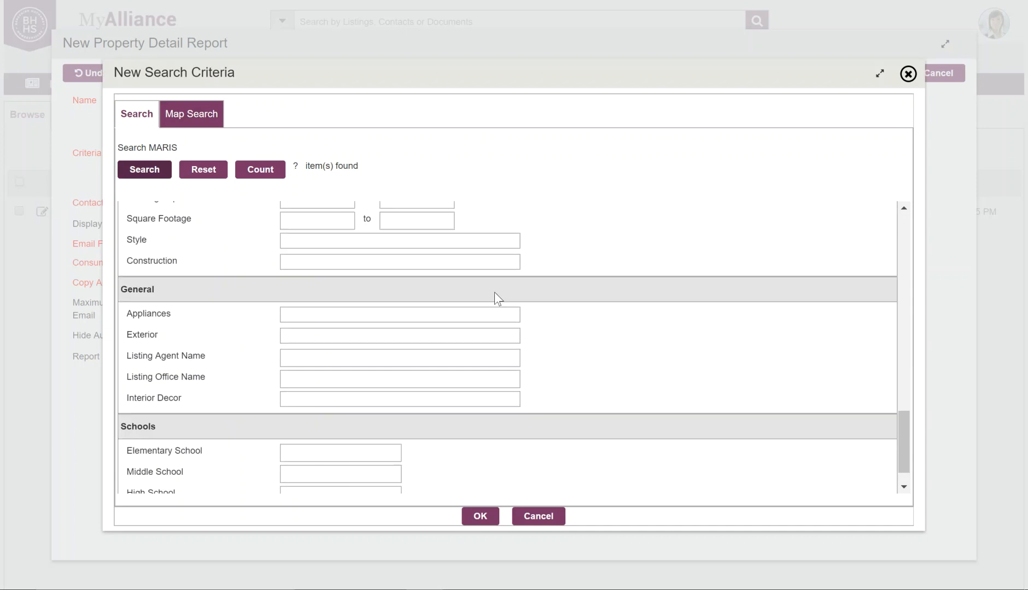
pyautogui.scroll(-1, 494, 295)
pyautogui.scroll(8, 495, 295)
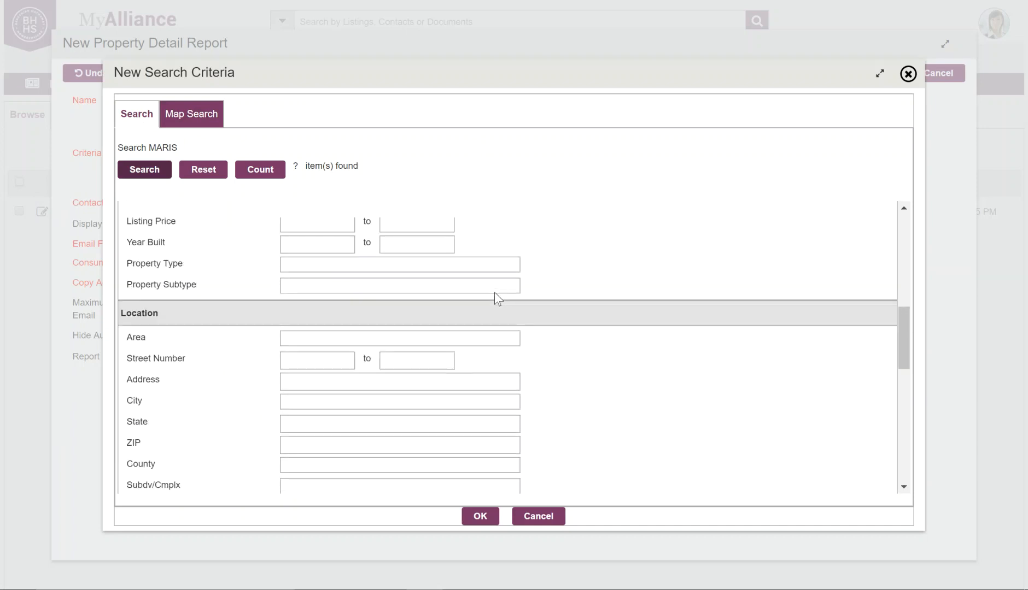
pyautogui.scroll(8, 494, 295)
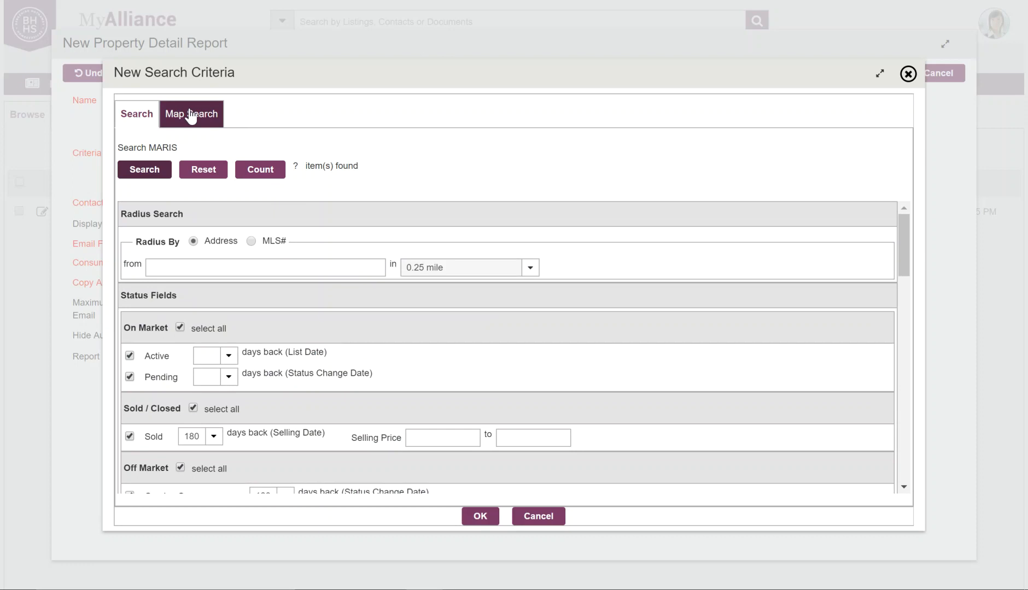
# Set the radius search distance to 0.50 mile
pyautogui.click(180, 265)
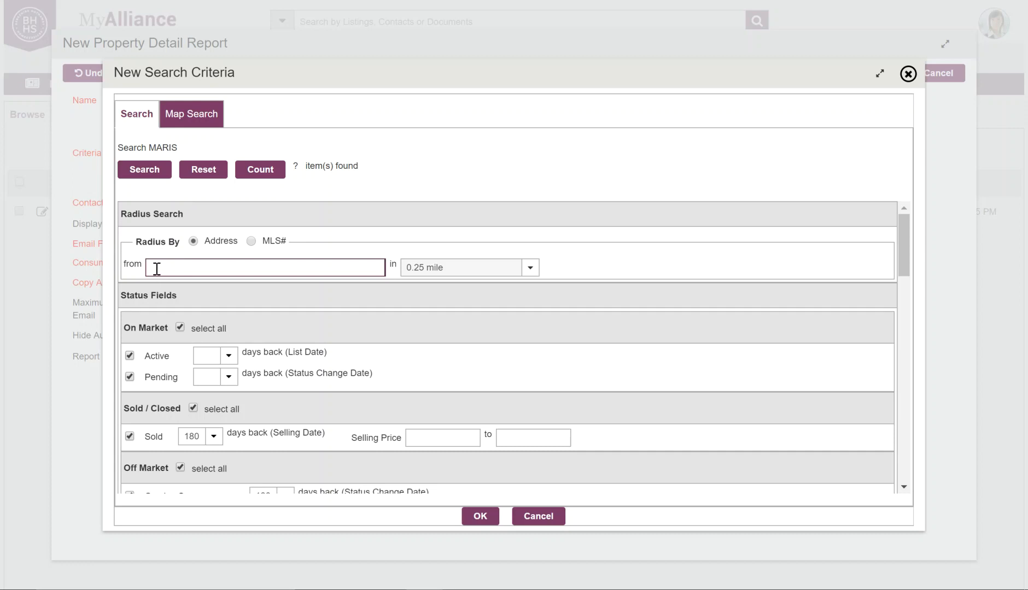
pyautogui.click(529, 267)
pyautogui.click(472, 304)
pyautogui.click(578, 251)
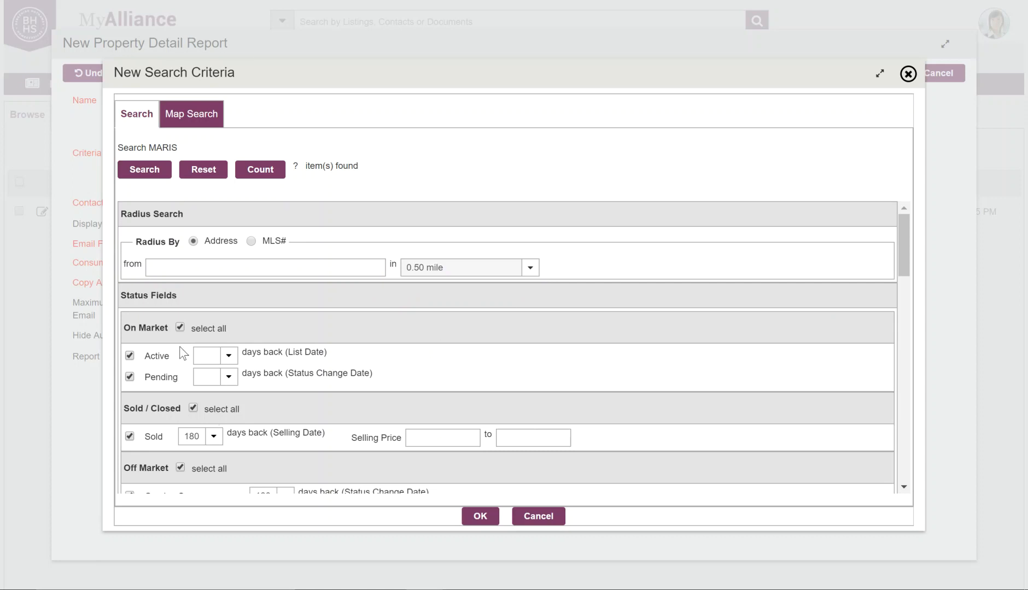
# Review the rest of the criteria form, leaving the address field empty
pyautogui.scroll(-2, 181, 346)
pyautogui.scroll(-1, 179, 326)
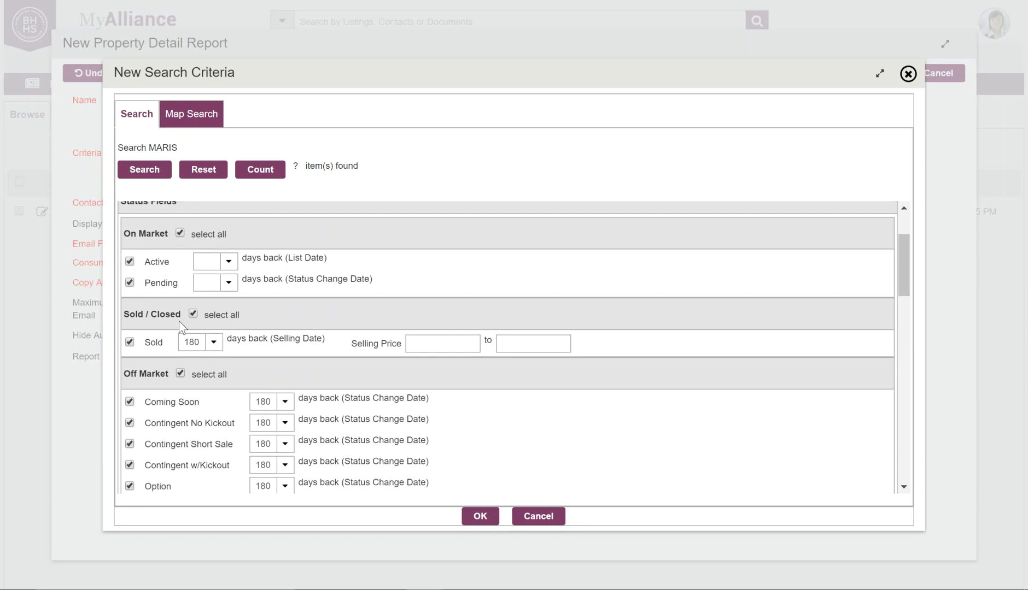
pyautogui.scroll(-1, 179, 321)
pyautogui.scroll(-2, 179, 321)
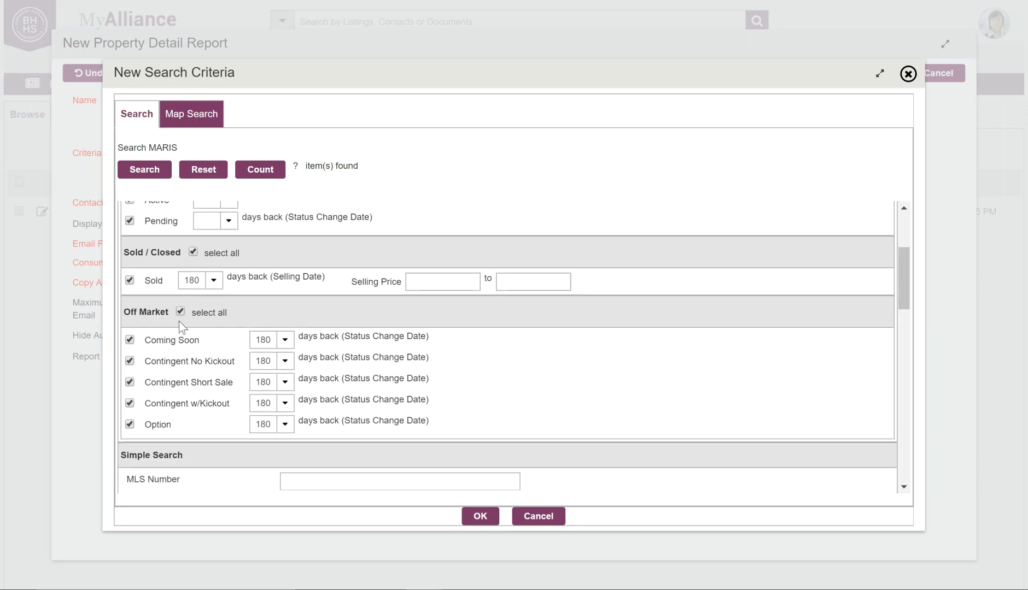
pyautogui.scroll(1, 180, 322)
pyautogui.scroll(5, 179, 322)
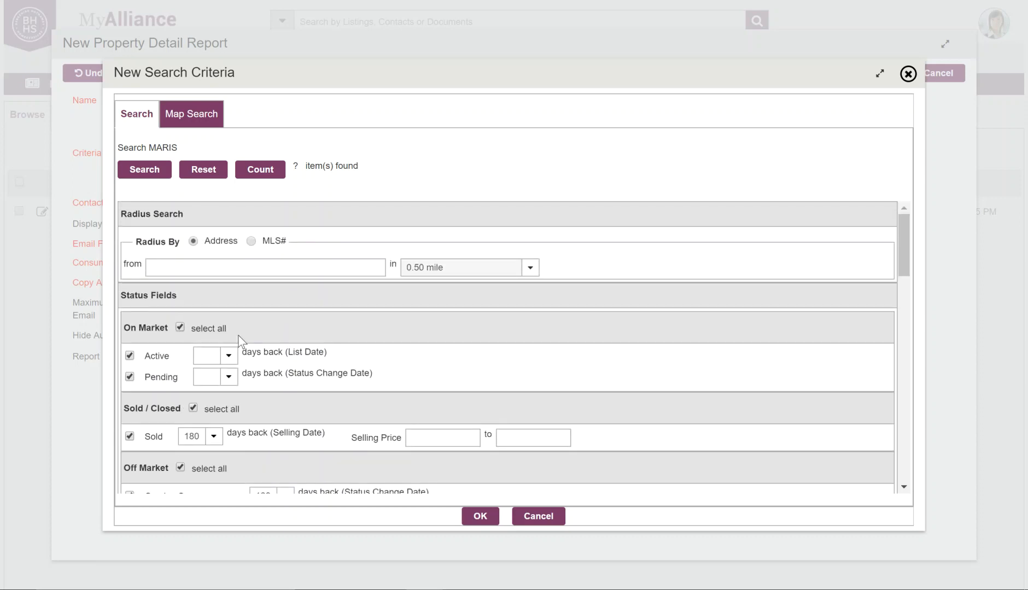
pyautogui.click(213, 268)
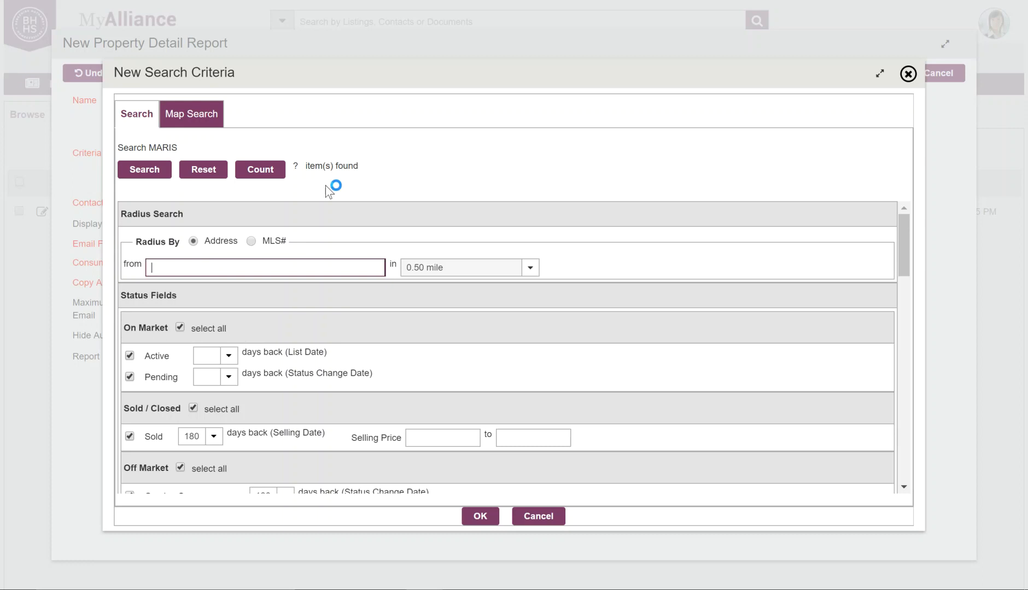
pyautogui.click(395, 170)
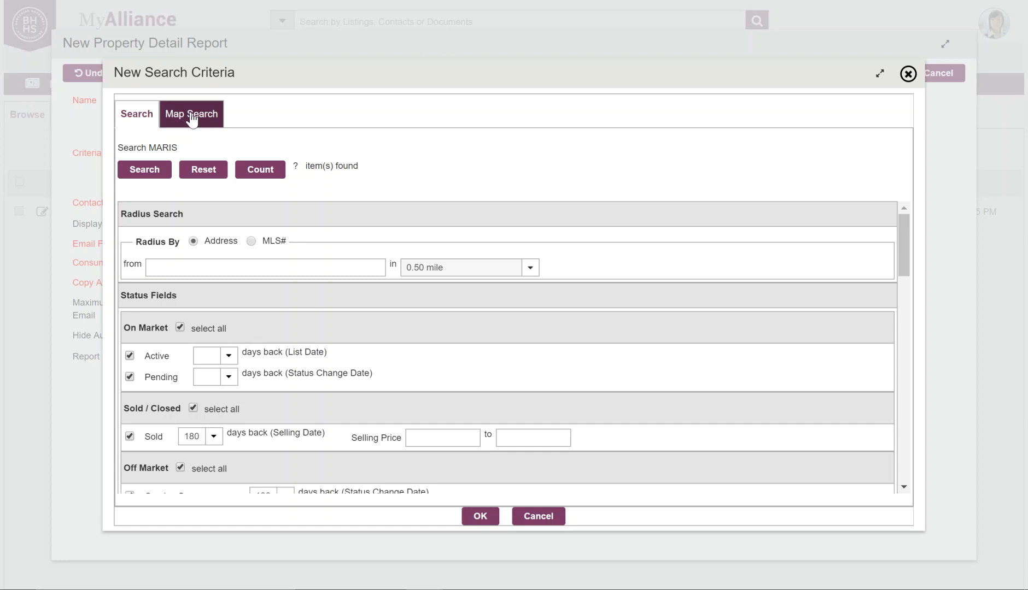
# Switch to Map Search and collapse the criteria panel to reveal the map
pyautogui.click(191, 119)
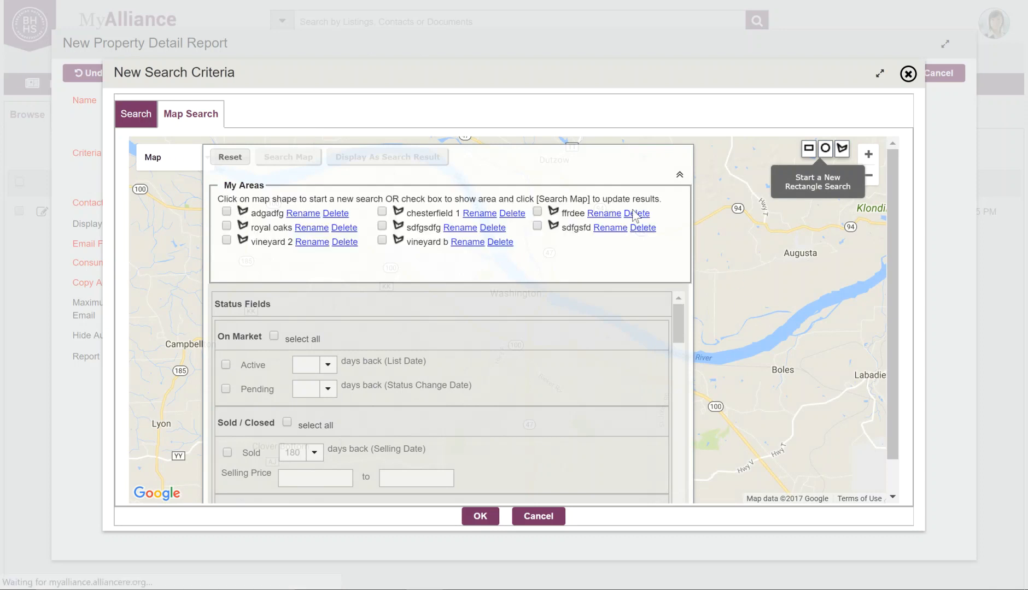
pyautogui.scroll(-4, 490, 388)
pyautogui.scroll(-3, 490, 388)
pyautogui.scroll(10, 491, 388)
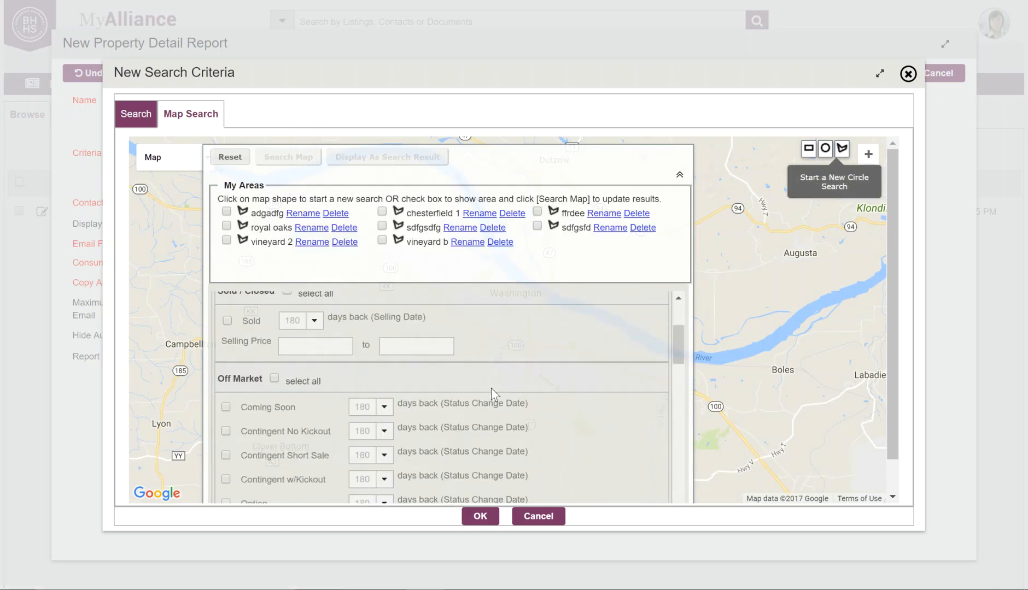
pyautogui.click(679, 177)
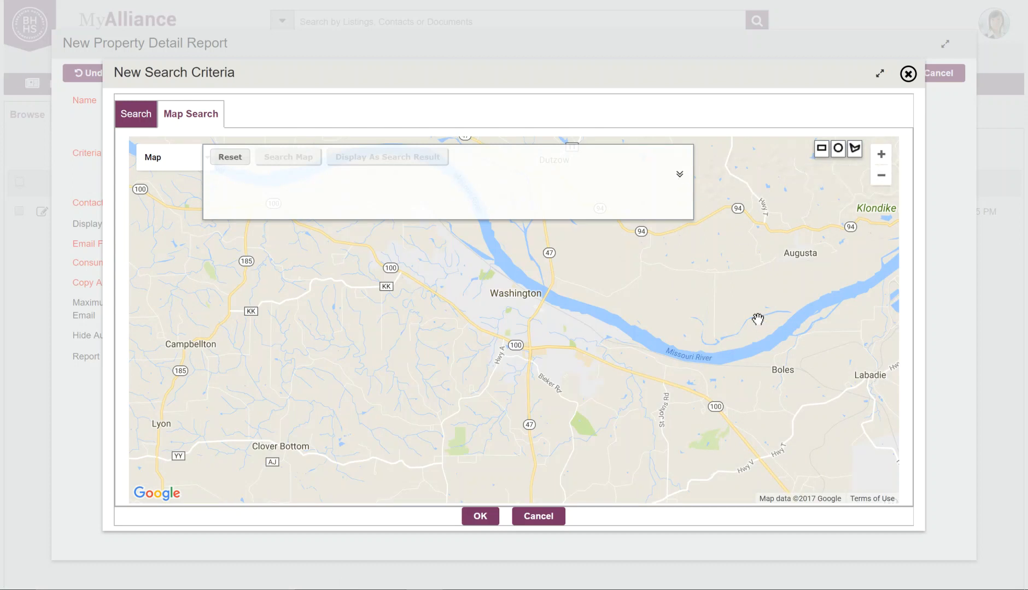
# Center the map on downtown St Charles by the Missouri River and begin a polygon
pyautogui.click(880, 176)
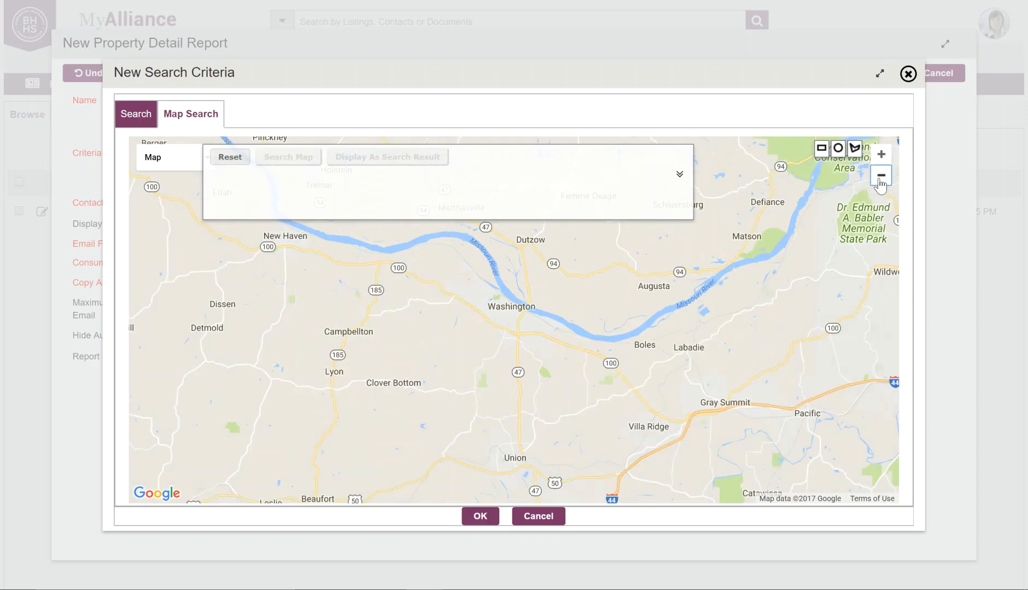
pyautogui.click(880, 176)
pyautogui.moveTo(753, 266); pyautogui.dragTo(556, 375)
pyautogui.moveTo(555, 306); pyautogui.dragTo(528, 364)
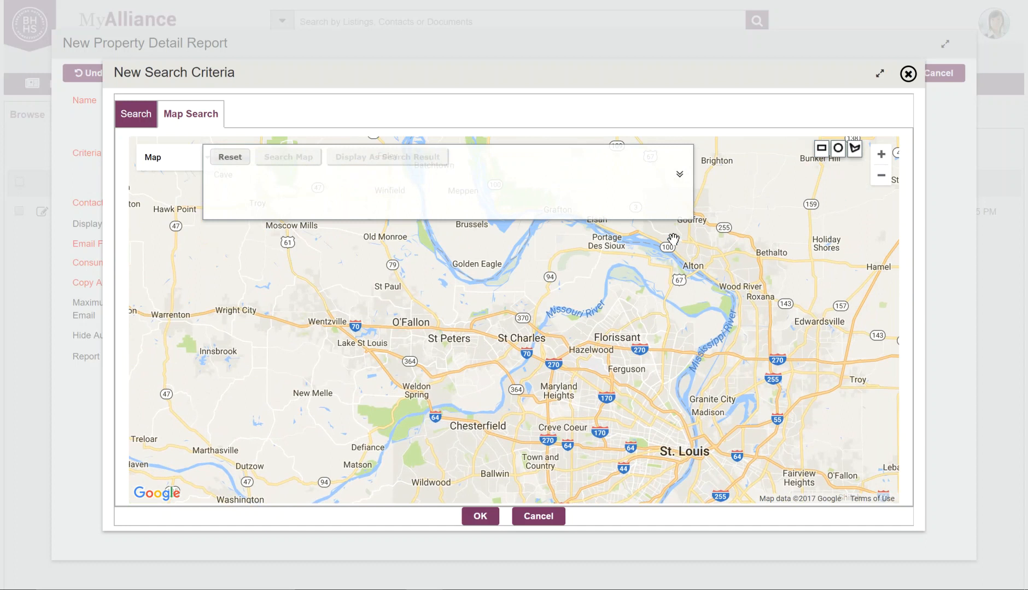
pyautogui.click(880, 157)
pyautogui.click(882, 156)
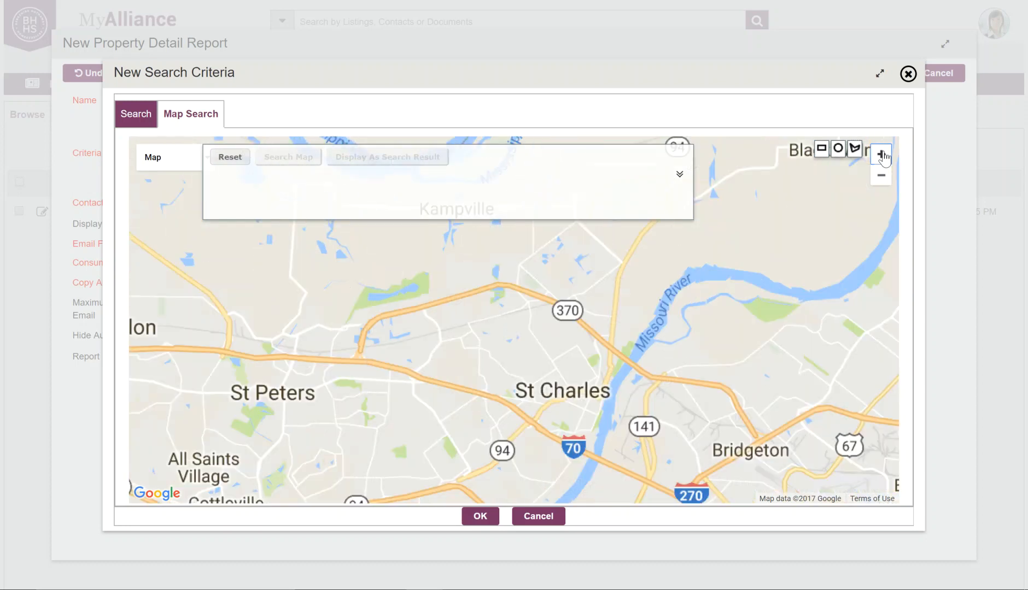
pyautogui.click(881, 156)
pyautogui.moveTo(653, 353); pyautogui.dragTo(598, 238)
pyautogui.moveTo(601, 340); pyautogui.dragTo(603, 314)
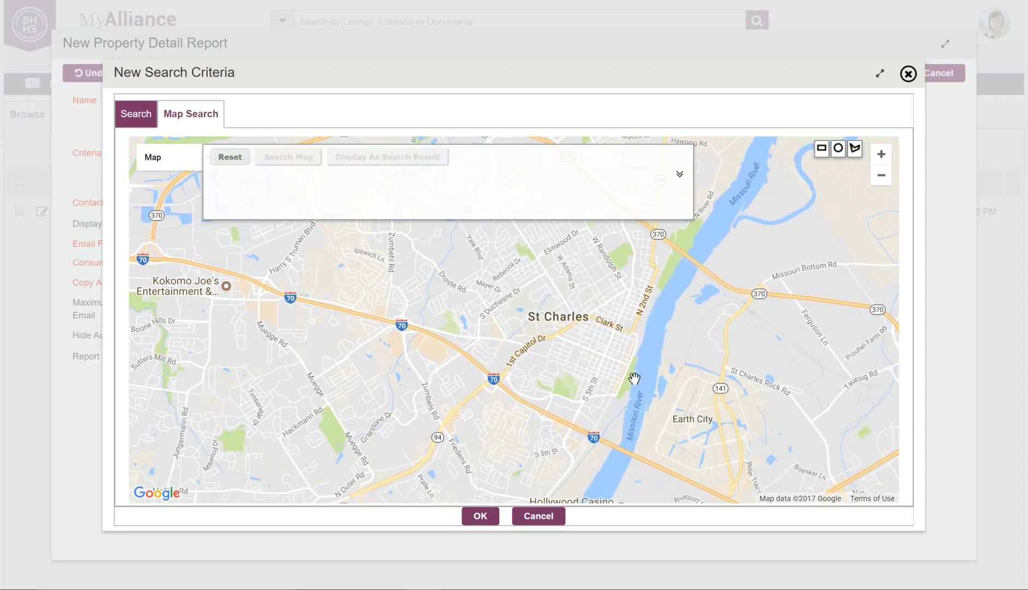
pyautogui.click(855, 151)
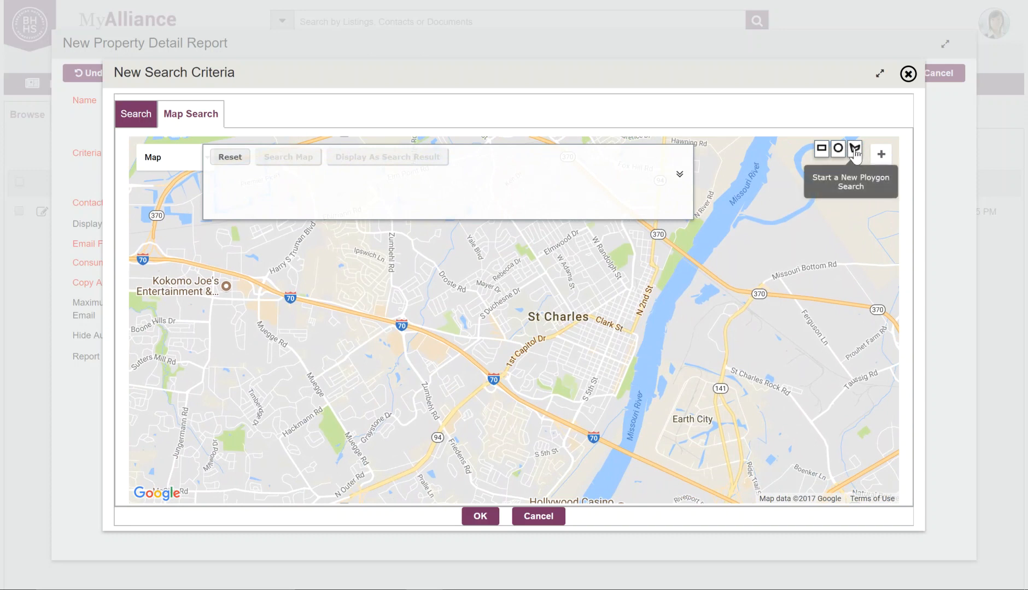
# Draw a six-corner polygon around St Charles between I-70 and the river
pyautogui.click(497, 379)
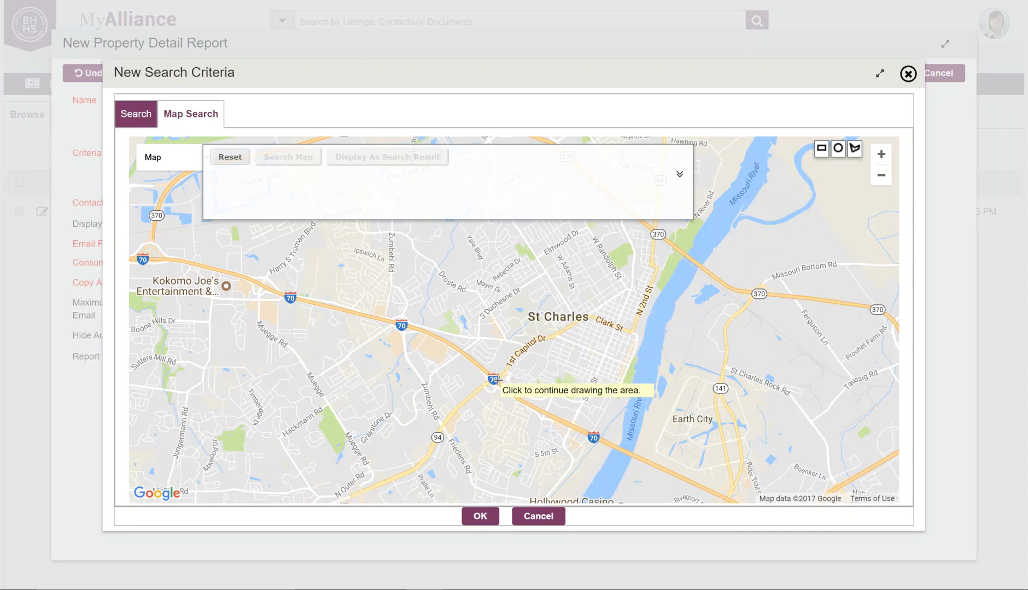
pyautogui.click(538, 338)
pyautogui.click(585, 317)
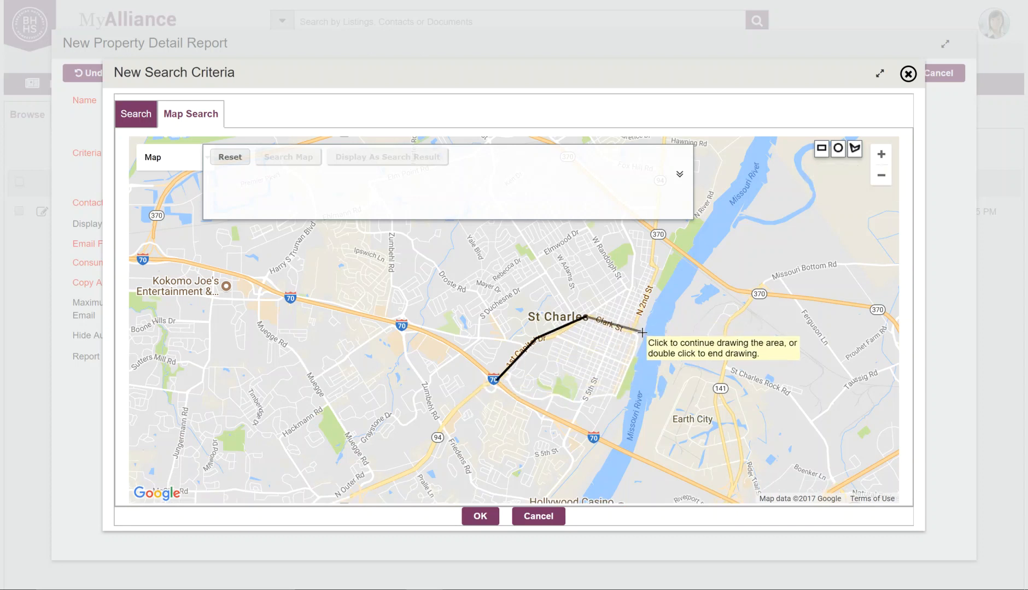
pyautogui.click(648, 341)
pyautogui.click(638, 414)
pyautogui.click(617, 449)
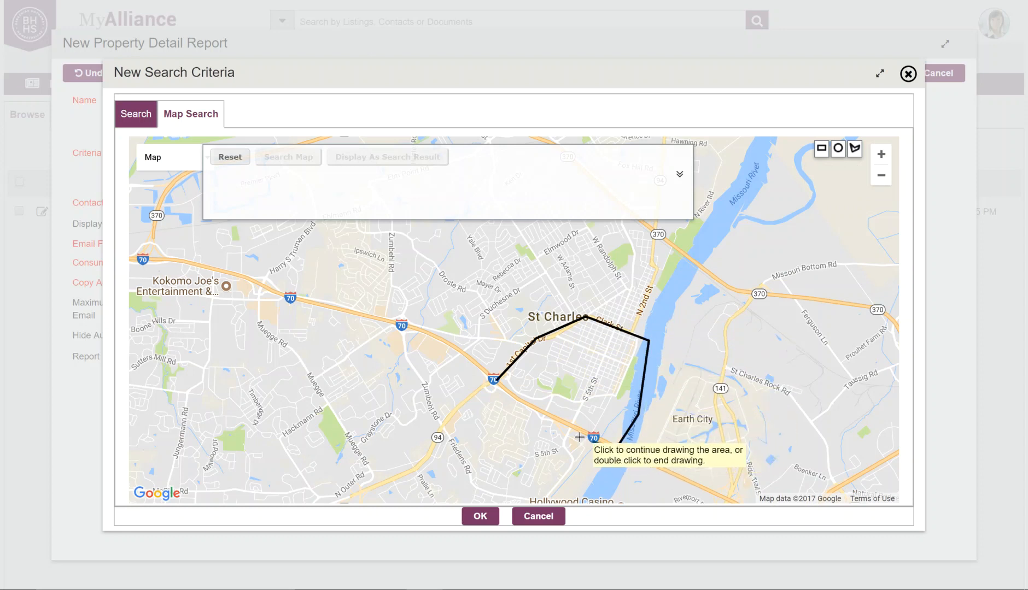
pyautogui.click(496, 381)
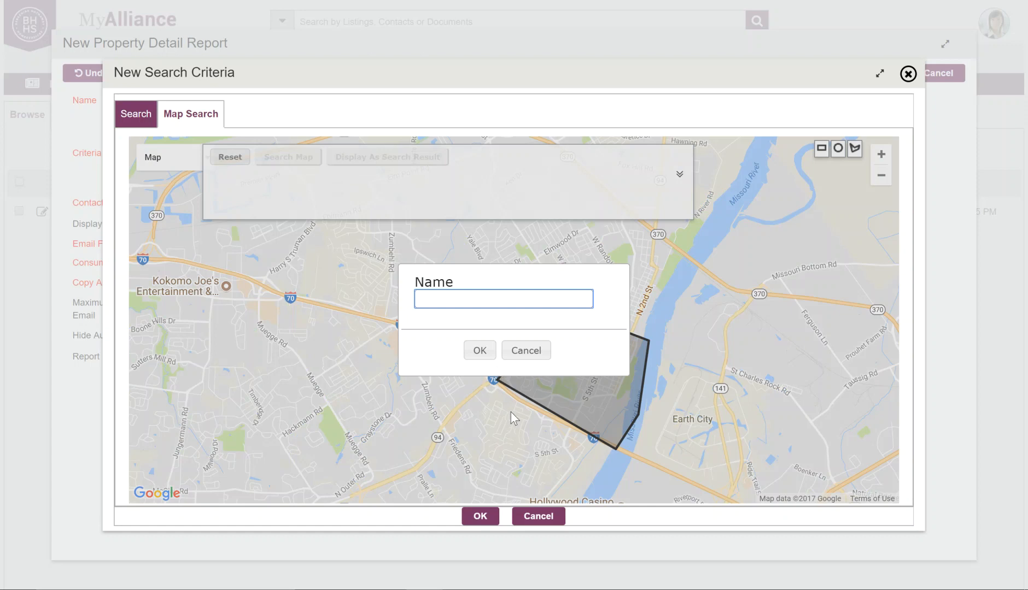
# Name the drawn area 'St Charles n. of 70' and save it
pyautogui.write('St Charles n. of 70')
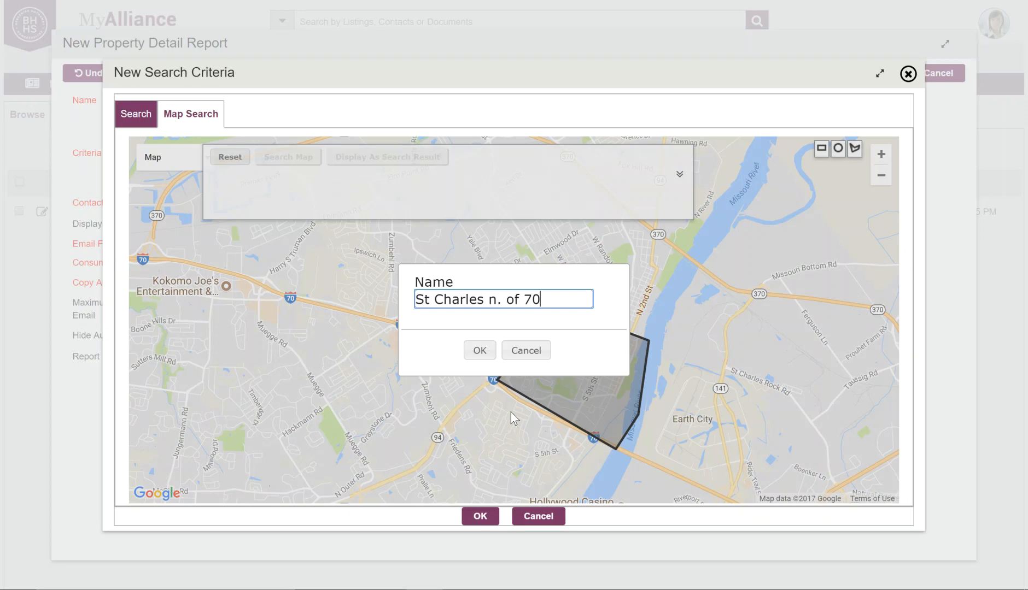
pyautogui.click(480, 352)
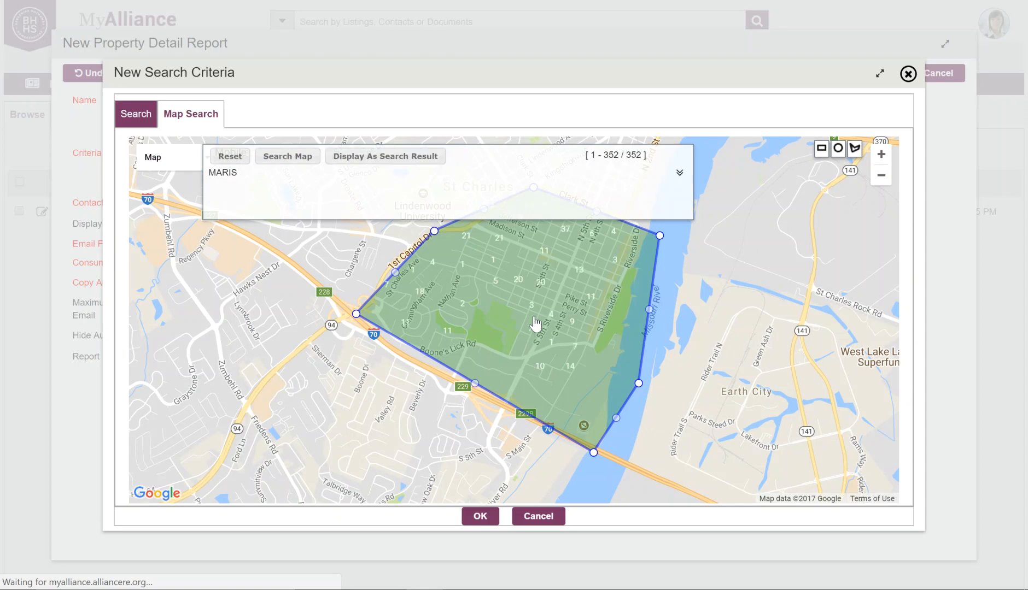
# Show the criteria panel with the saved St Charles n. of 70 area and status filters
pyautogui.click(679, 174)
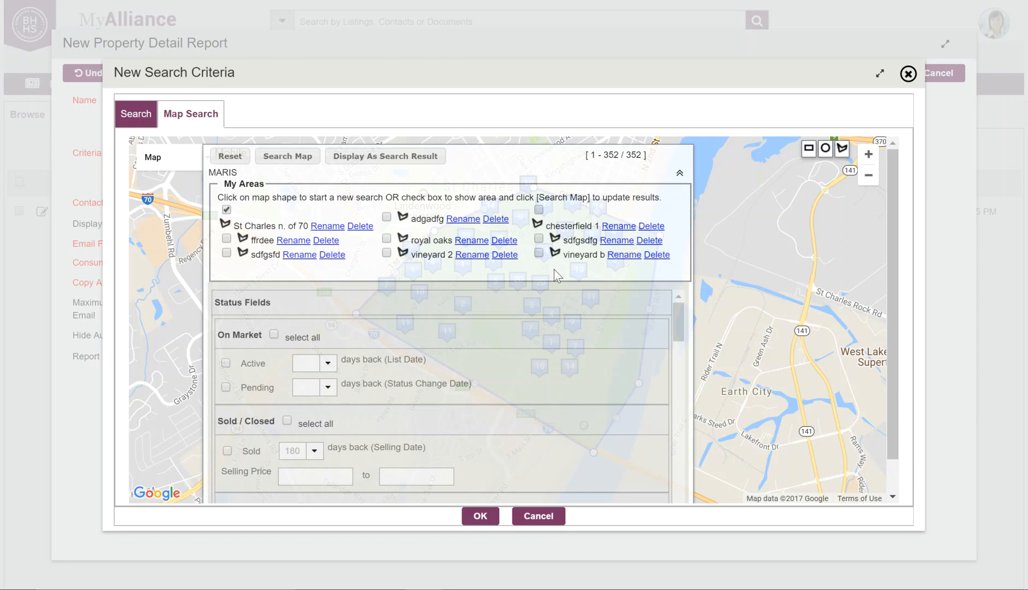
pyautogui.click(679, 176)
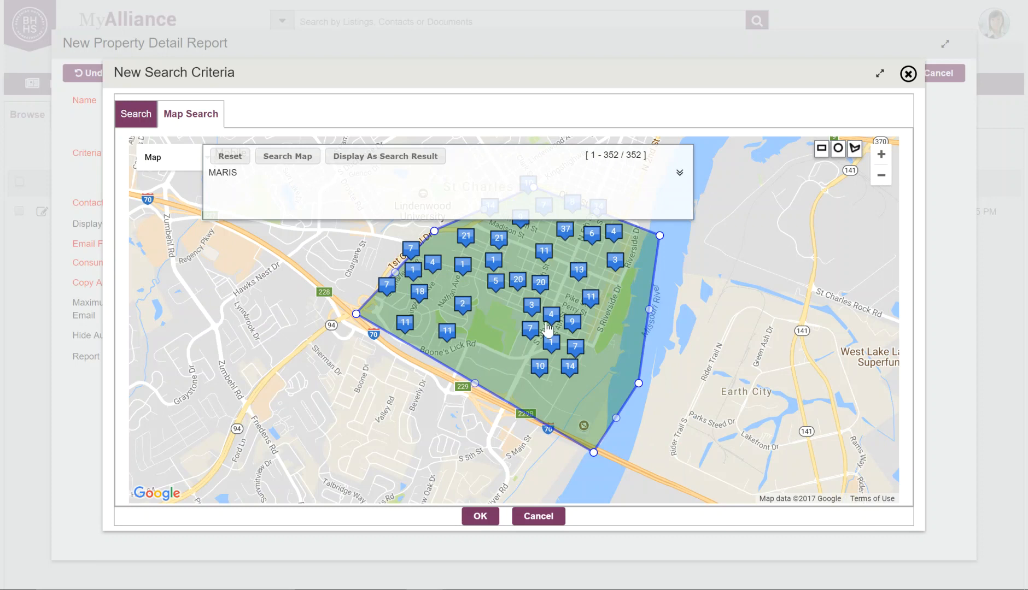
pyautogui.click(679, 175)
pyautogui.scroll(-5, 578, 343)
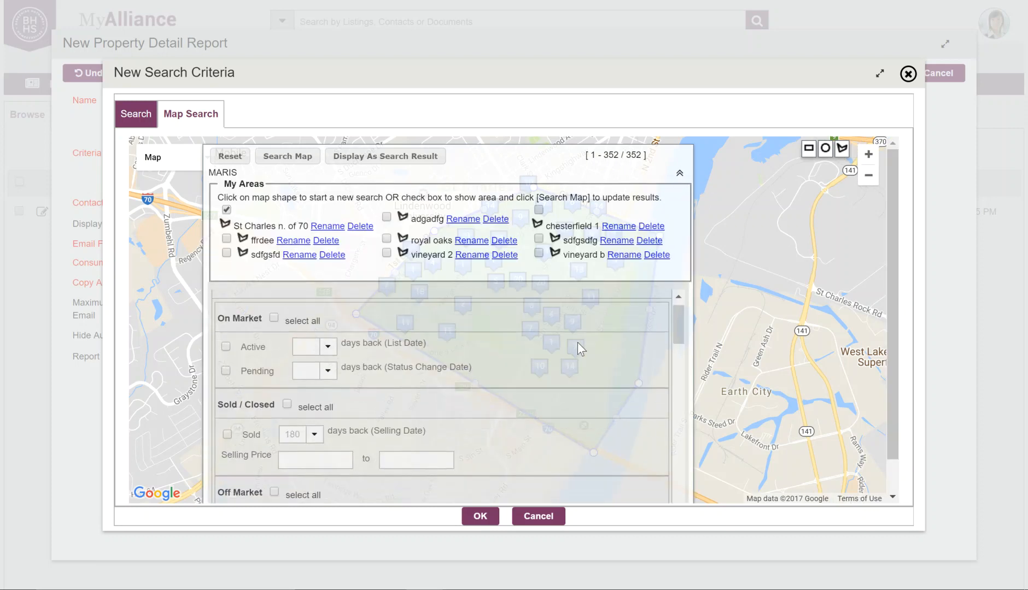
pyautogui.scroll(-2, 577, 342)
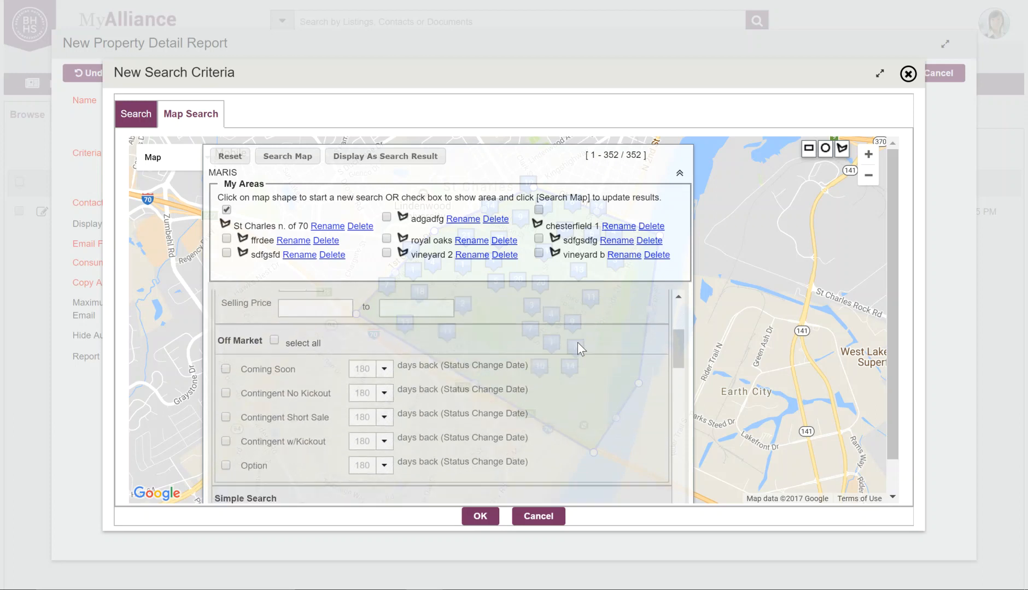
pyautogui.scroll(5, 577, 342)
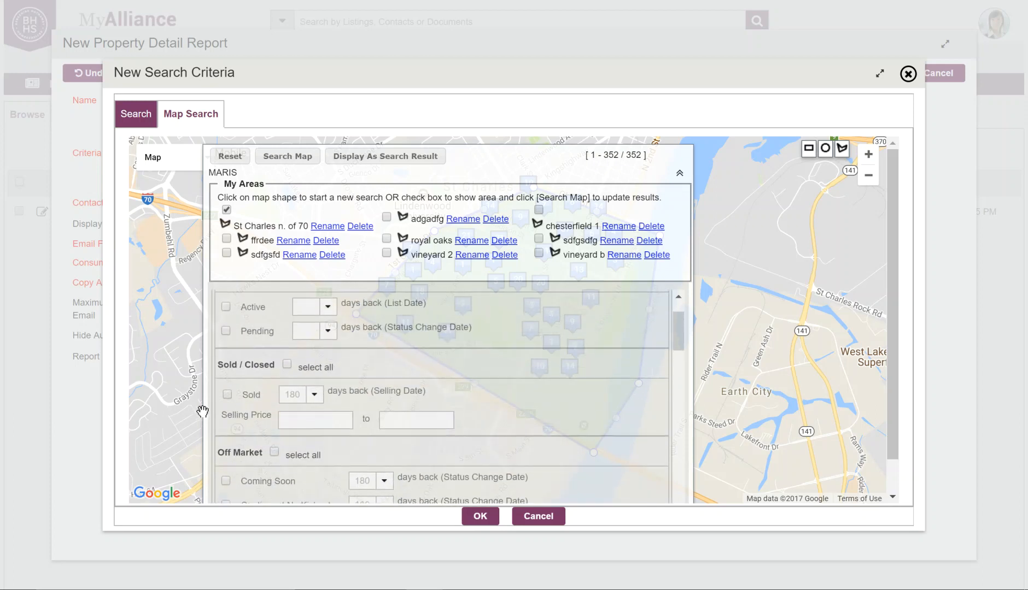
# Include Sold listings, limited to the last 60 days
pyautogui.click(287, 364)
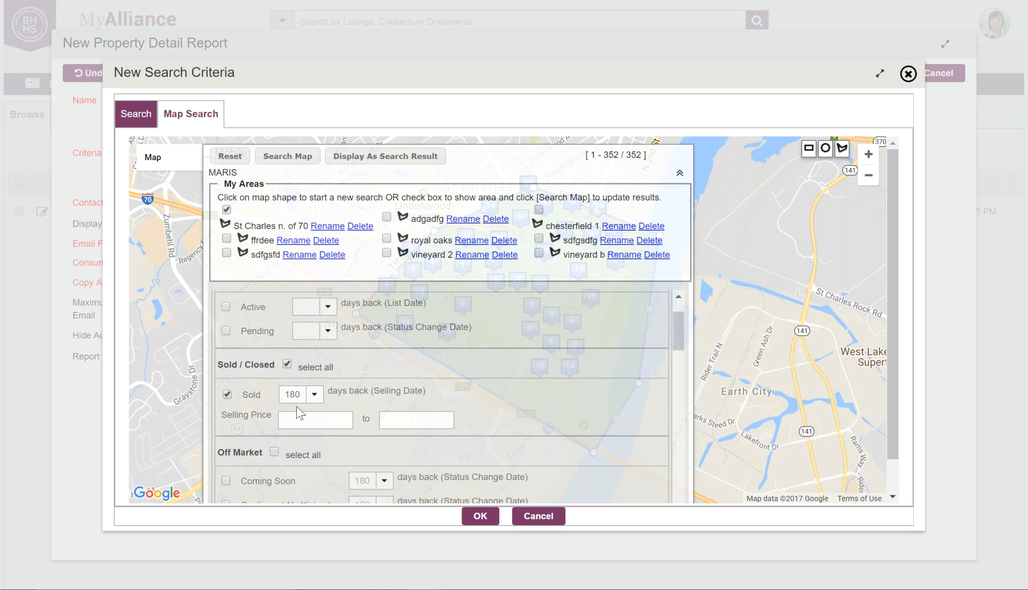
pyautogui.click(315, 394)
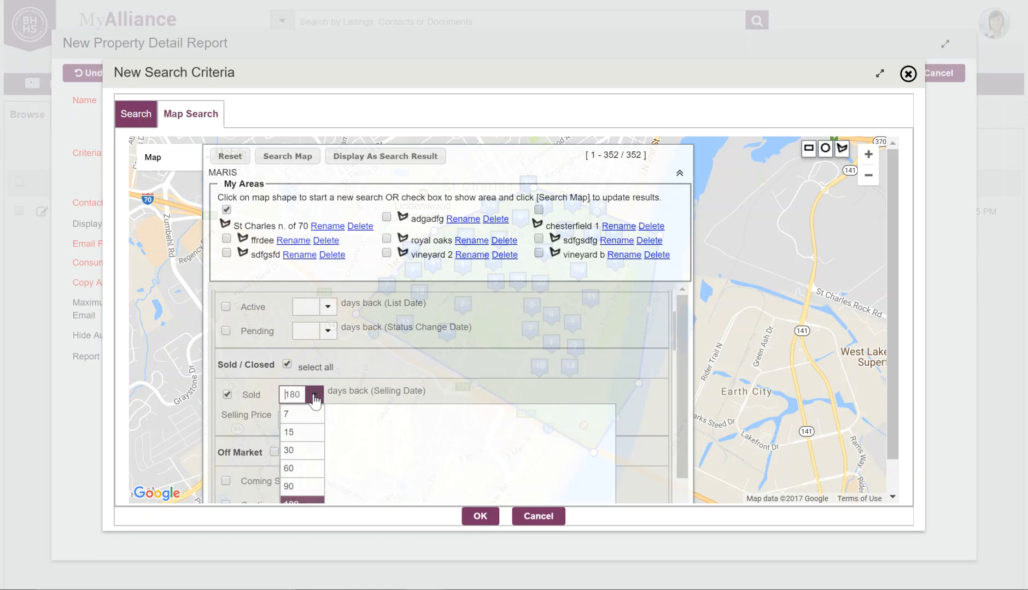
pyautogui.click(302, 469)
pyautogui.scroll(1, 407, 384)
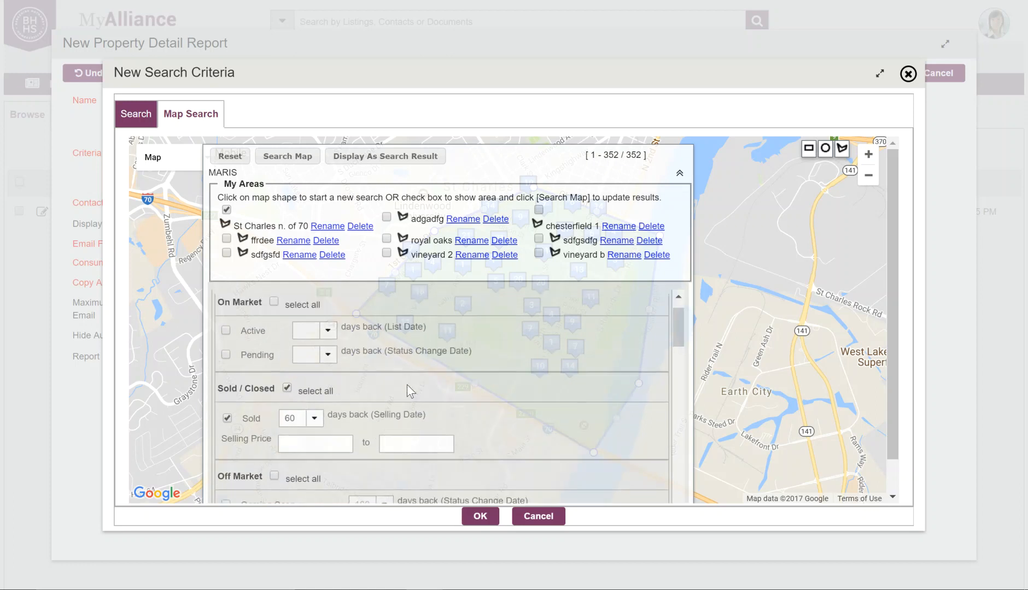
# Include Active listings, limited to the last 90 days
pyautogui.click(225, 364)
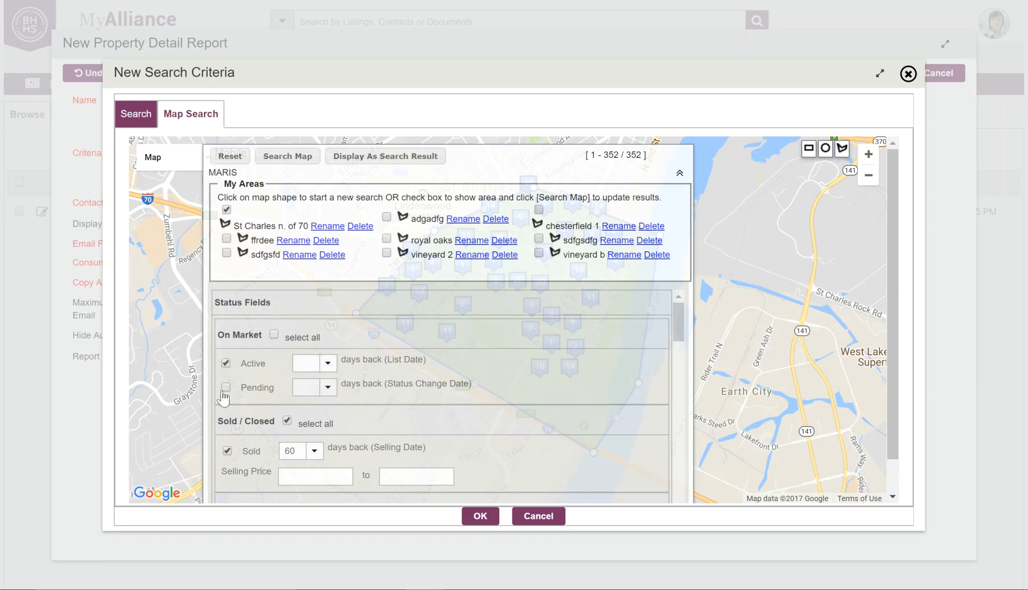
pyautogui.scroll(-1, 375, 378)
pyautogui.scroll(1, 349, 375)
pyautogui.click(327, 363)
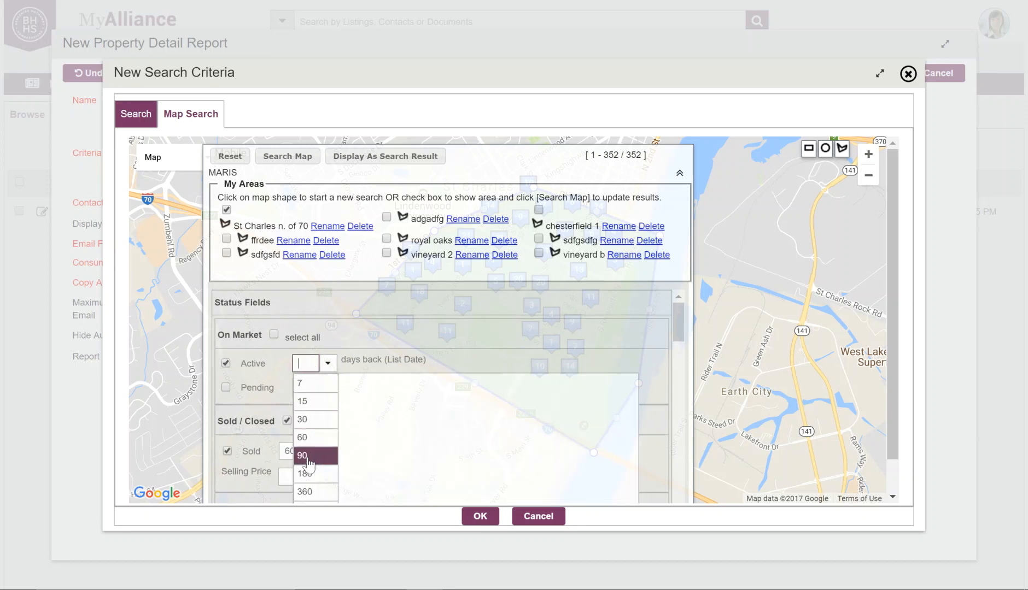
pyautogui.click(310, 455)
pyautogui.scroll(-5, 416, 403)
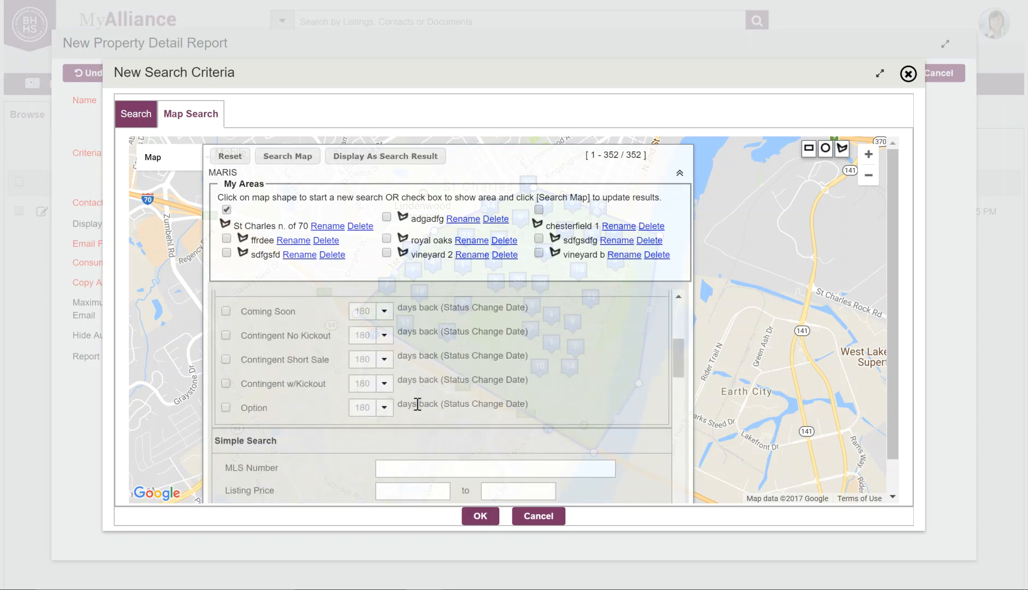
pyautogui.scroll(-3, 417, 405)
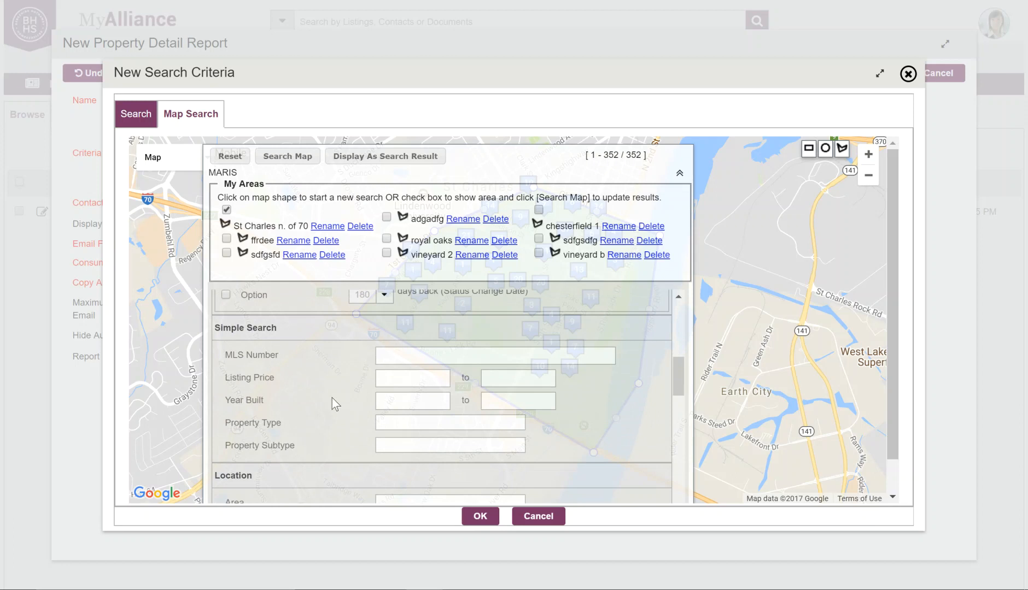
pyautogui.scroll(4, 493, 372)
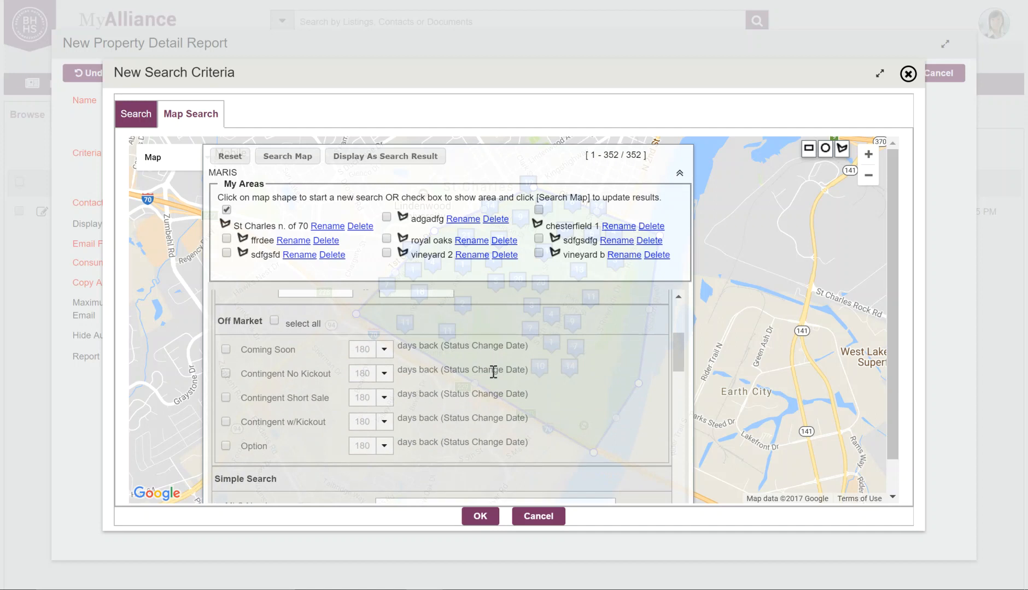
pyautogui.scroll(4, 493, 372)
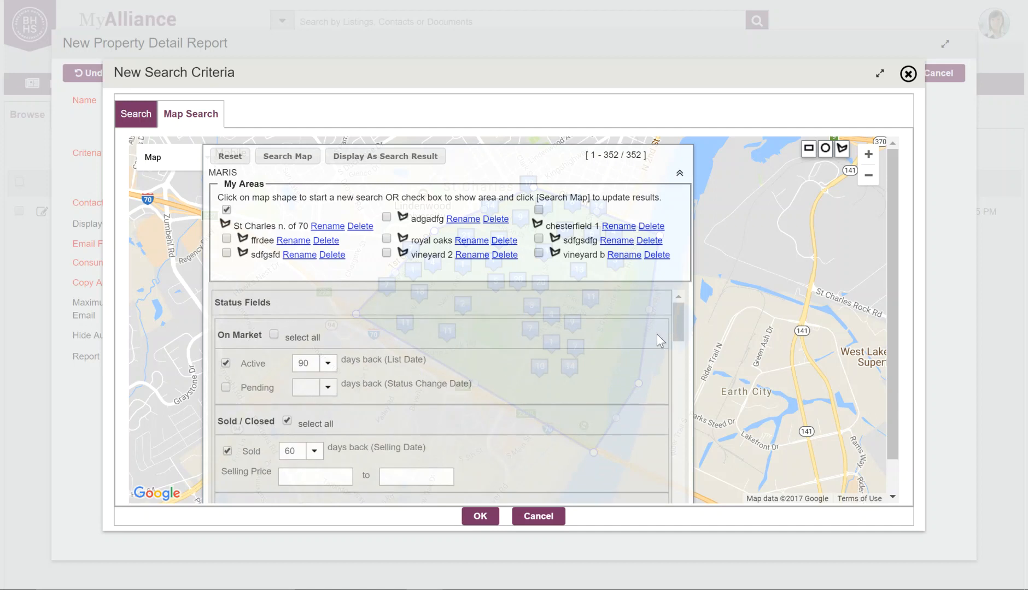
# Apply the St Charles criteria, keep 28 Days email frequency, and save and send the report
pyautogui.moveTo(674, 308)
pyautogui.mouseDown()
pyautogui.moveTo(668, 373)
pyautogui.moveTo(669, 304)
pyautogui.mouseUp()
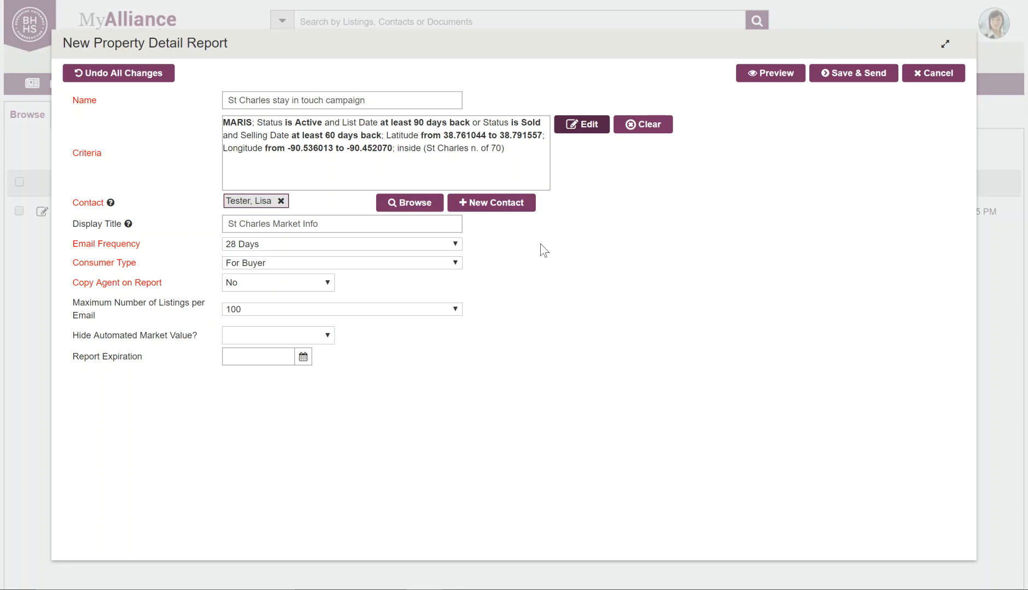
pyautogui.click(456, 246)
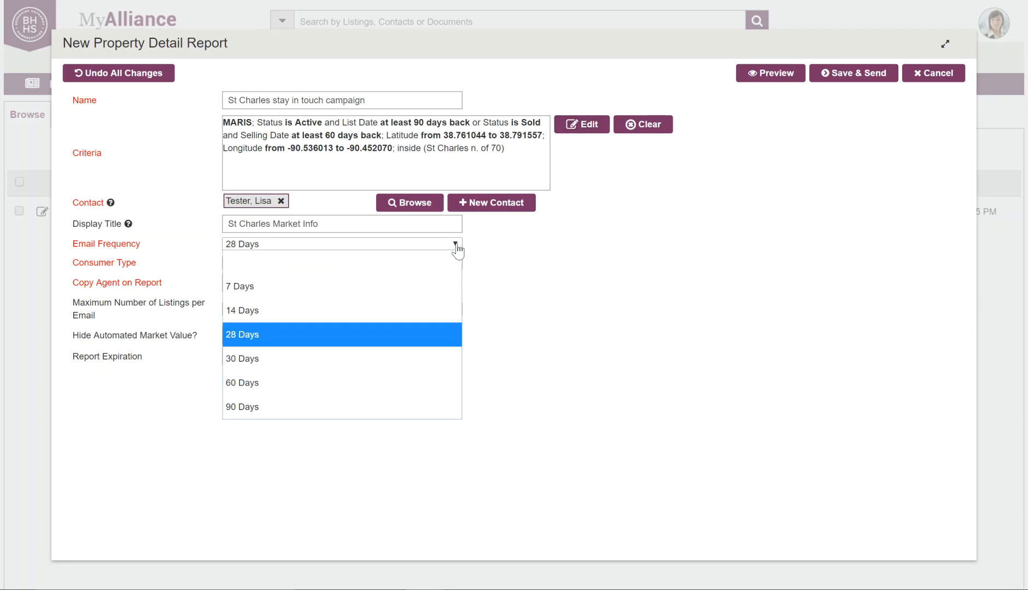
pyautogui.click(456, 247)
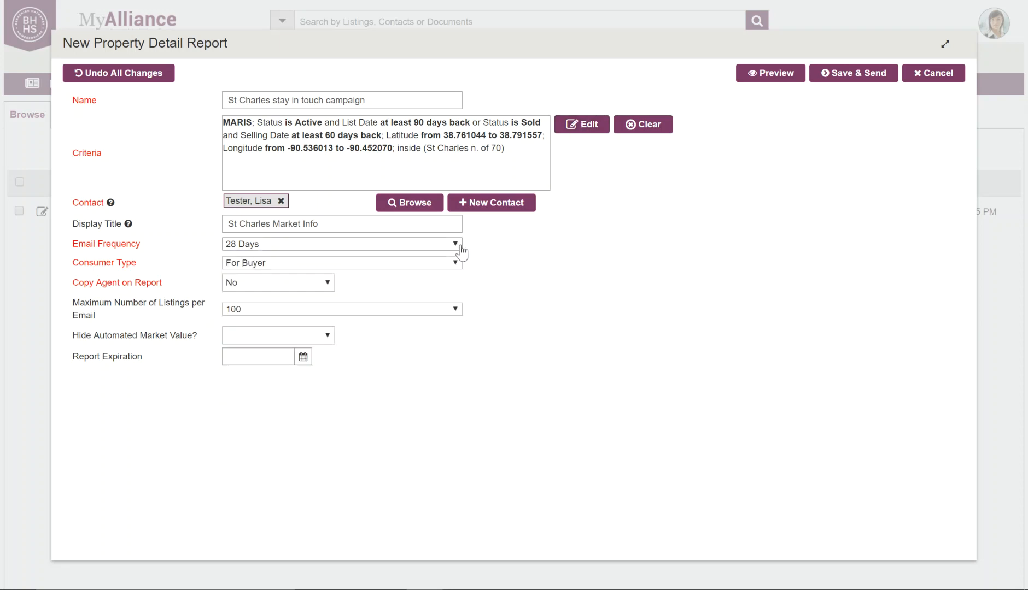
pyautogui.click(861, 77)
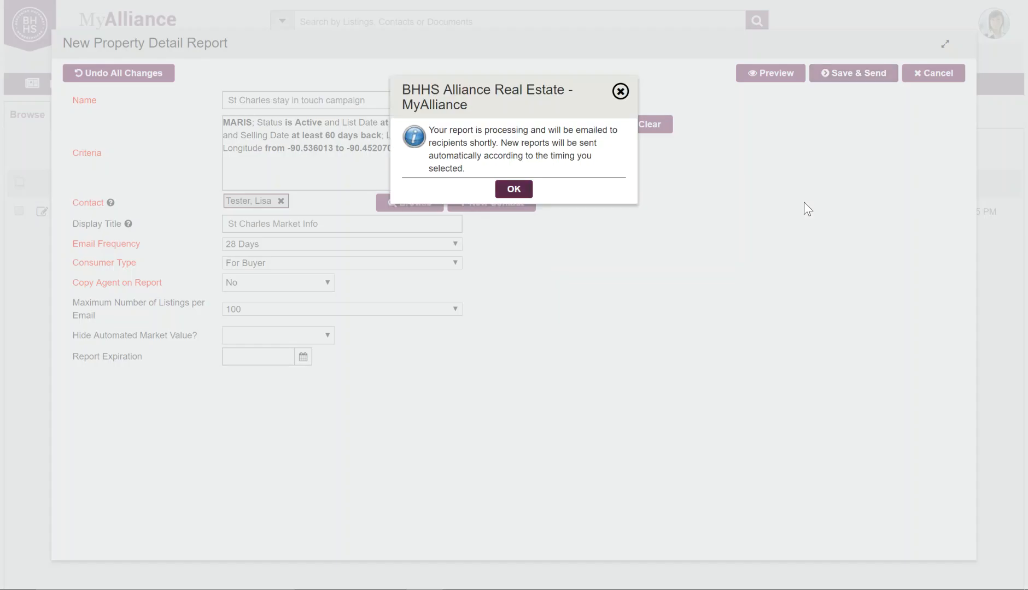
# Dismiss the processing notice and check the new report's properties in the list
pyautogui.click(514, 189)
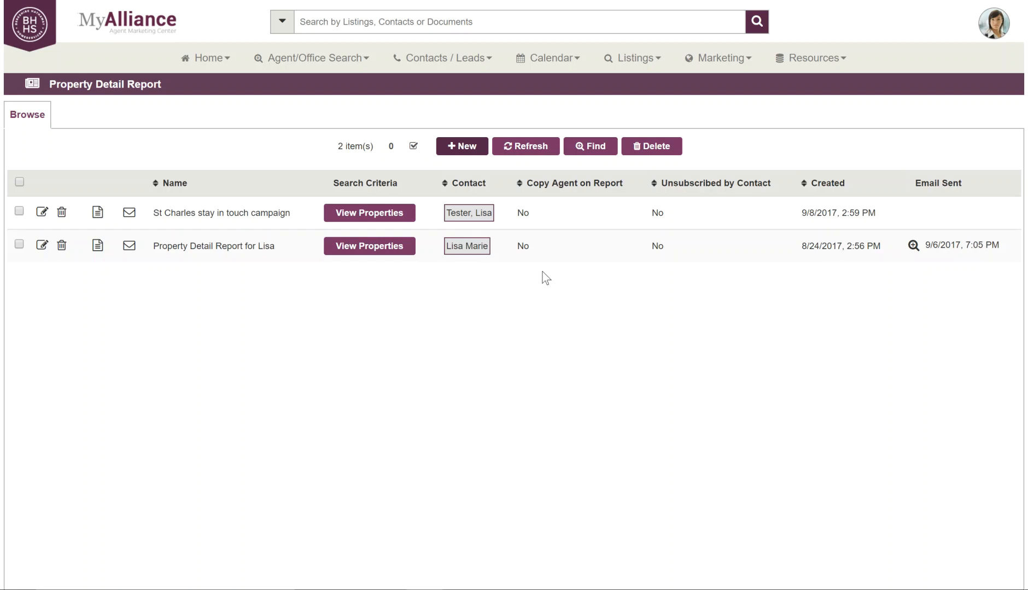
pyautogui.moveTo(376, 255)
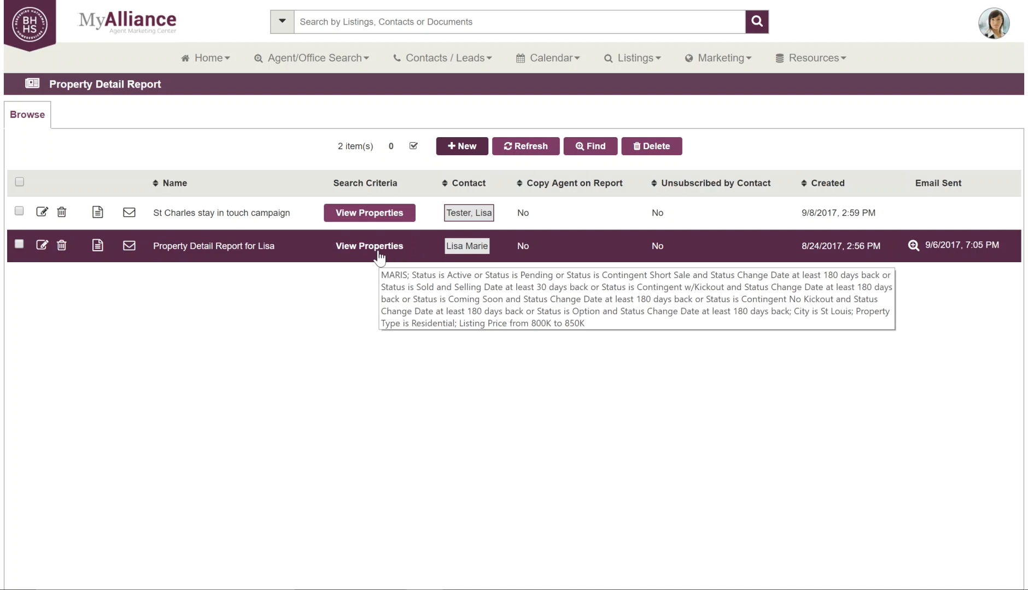
# Preview the older property report and read through its market data, charts and summary listings
pyautogui.click(98, 246)
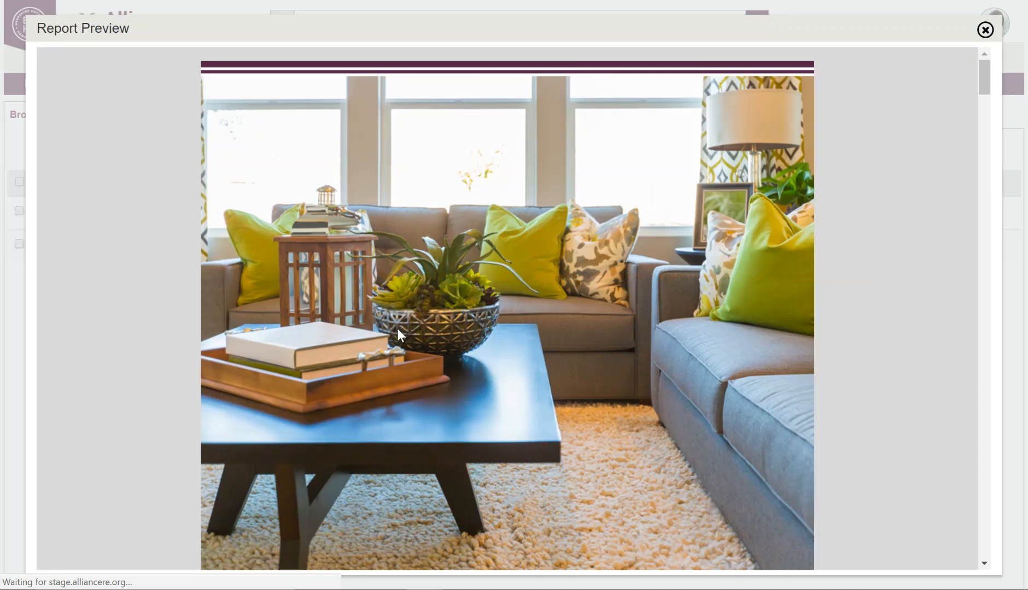
pyautogui.scroll(-3, 482, 362)
pyautogui.scroll(-5, 482, 362)
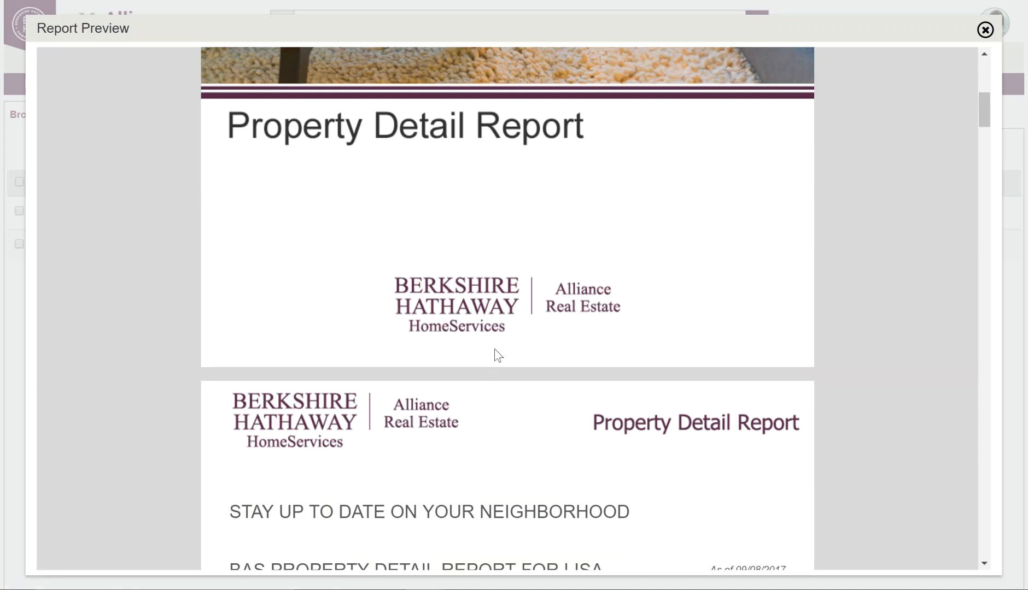
pyautogui.scroll(-10, 438, 335)
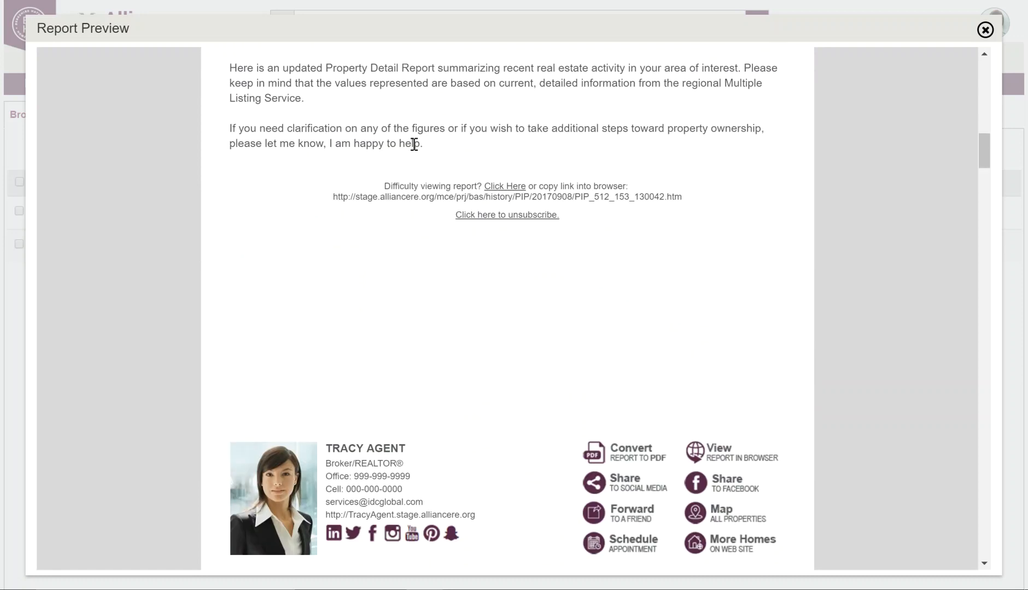
pyautogui.scroll(-5, 421, 308)
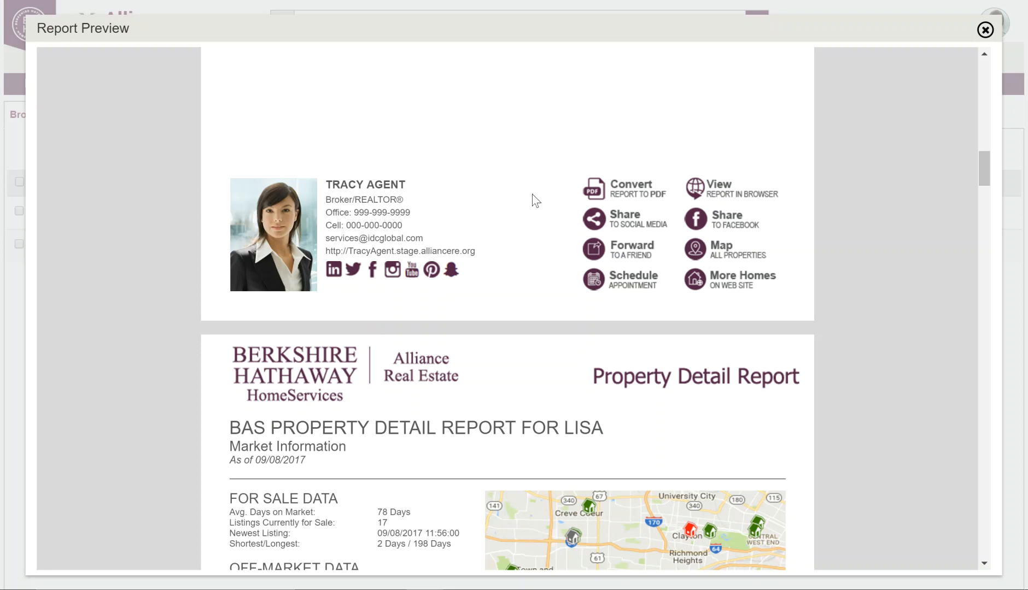
pyautogui.scroll(-5, 495, 212)
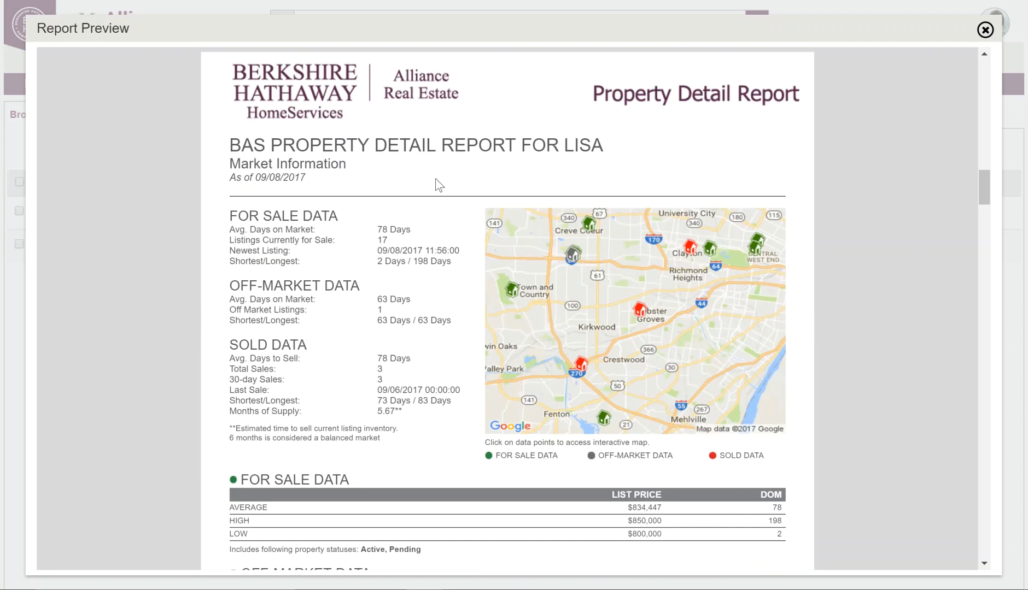
pyautogui.scroll(-2, 377, 203)
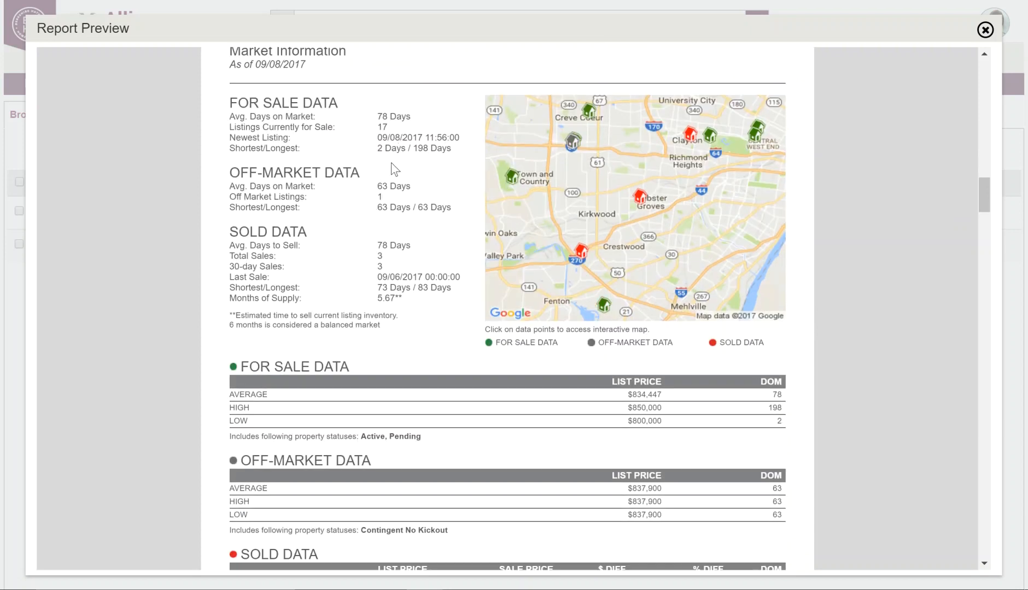
pyautogui.scroll(-1, 355, 224)
pyautogui.scroll(-2, 353, 220)
pyautogui.scroll(-1, 353, 221)
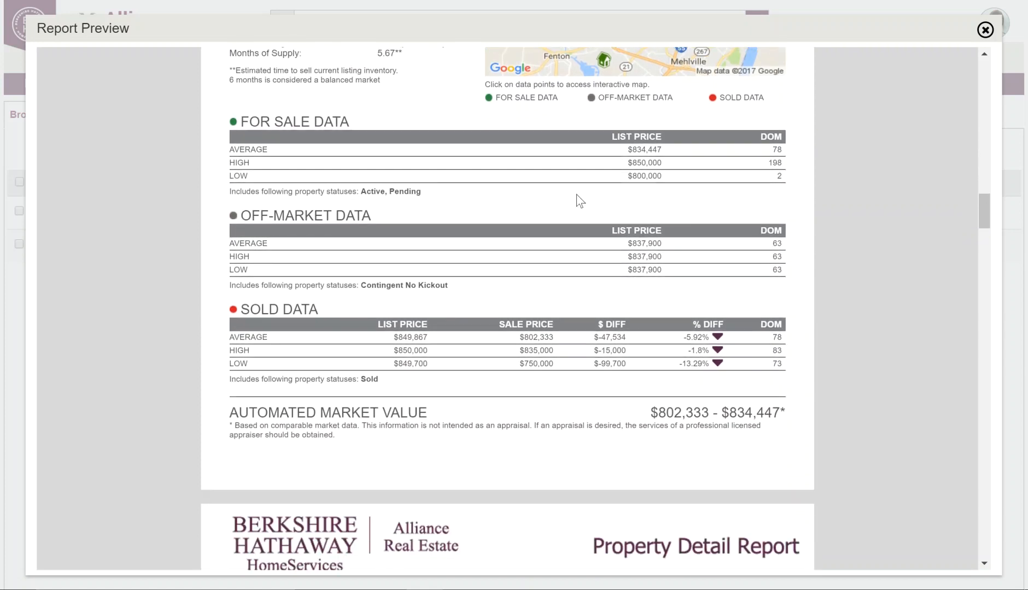
pyautogui.scroll(-3, 766, 186)
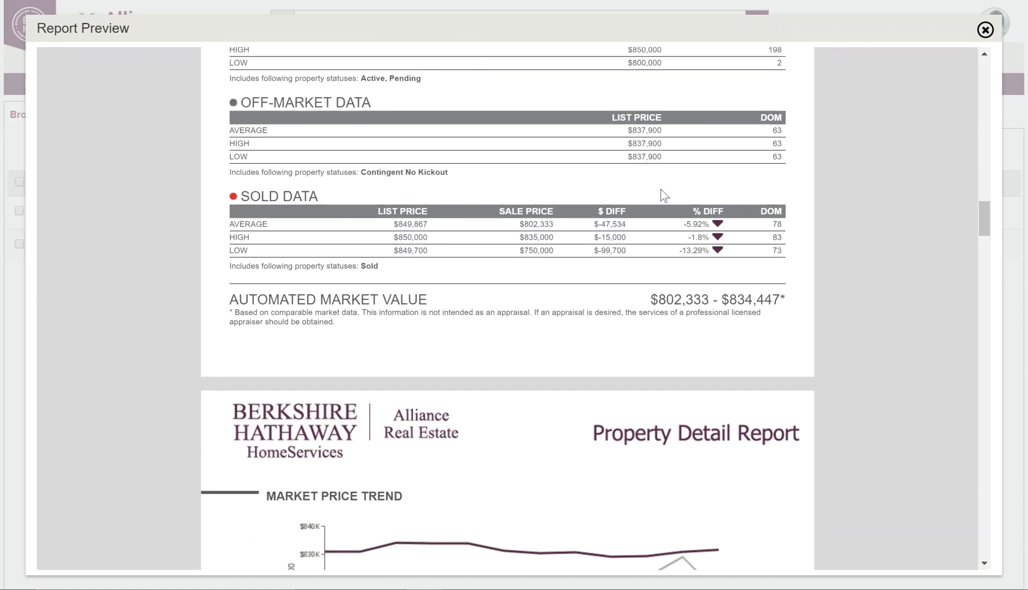
pyautogui.scroll(-3, 650, 194)
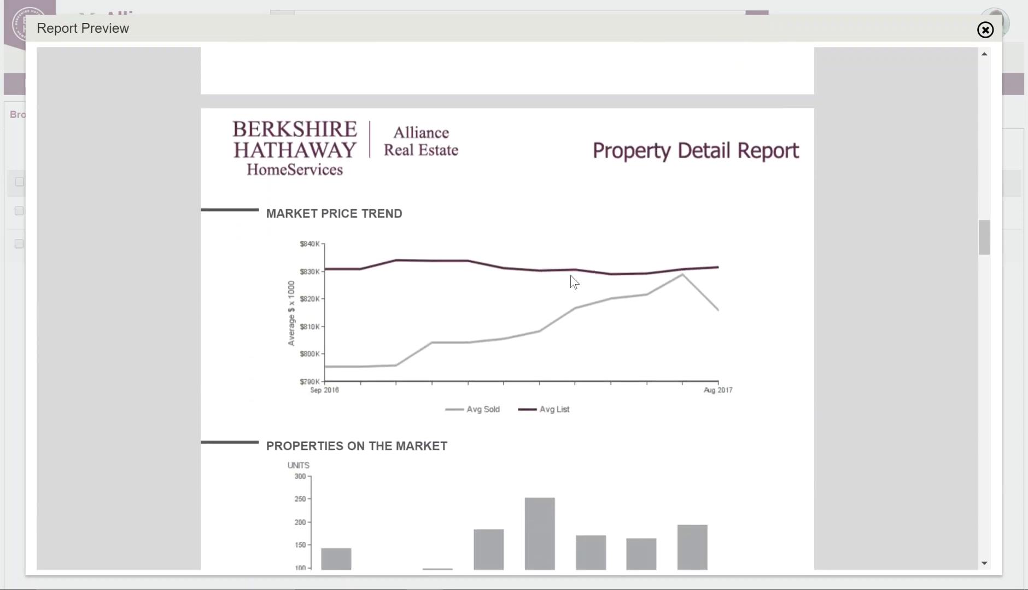
pyautogui.scroll(-1, 571, 284)
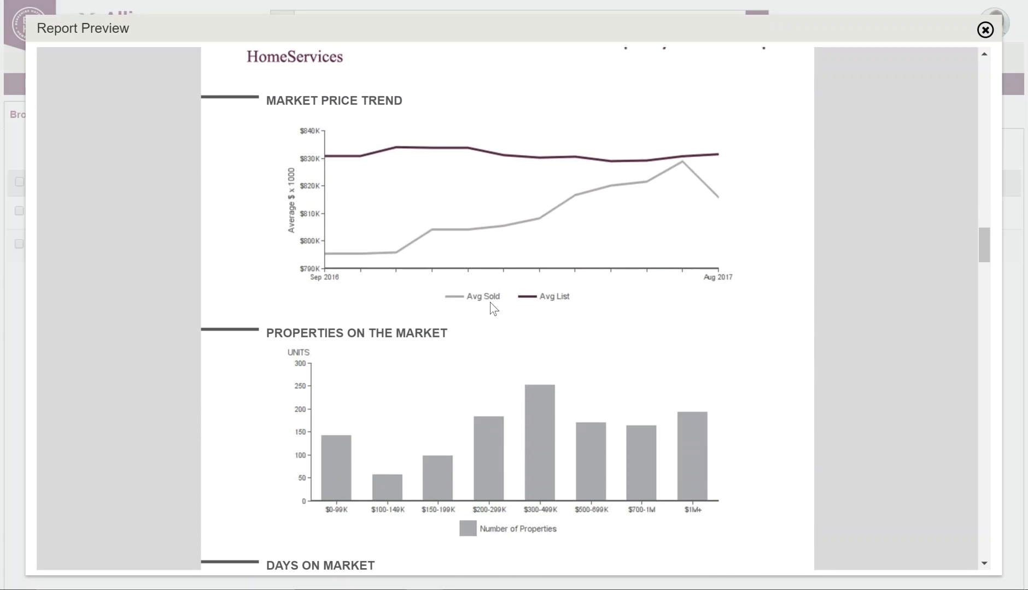
pyautogui.scroll(-1, 557, 312)
pyautogui.scroll(-1, 555, 307)
pyautogui.scroll(-2, 555, 307)
pyautogui.scroll(-4, 555, 306)
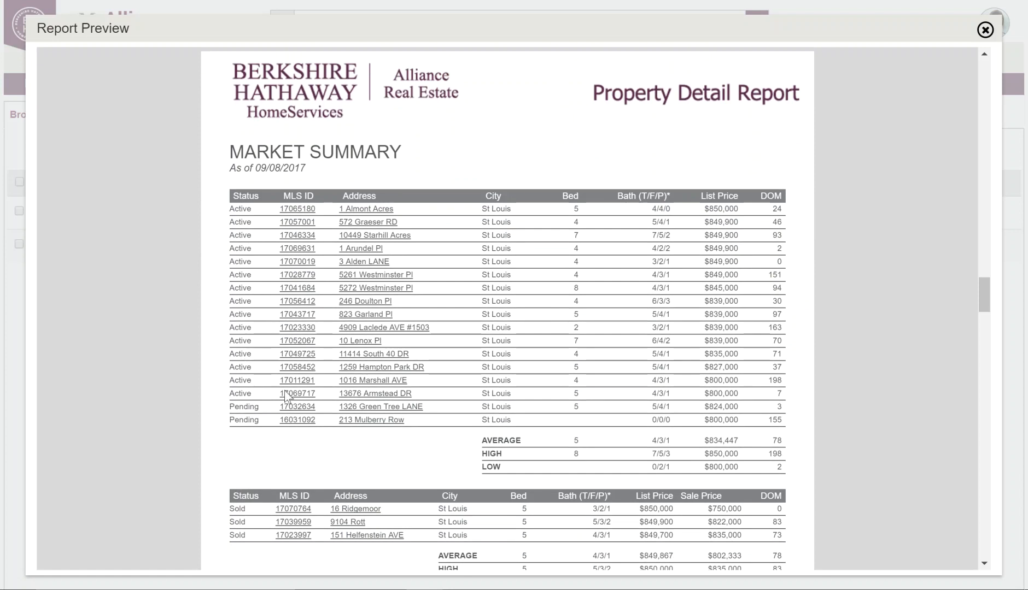
# View the detail page for listing MLS 17070019, then return to the report preview
pyautogui.click(296, 262)
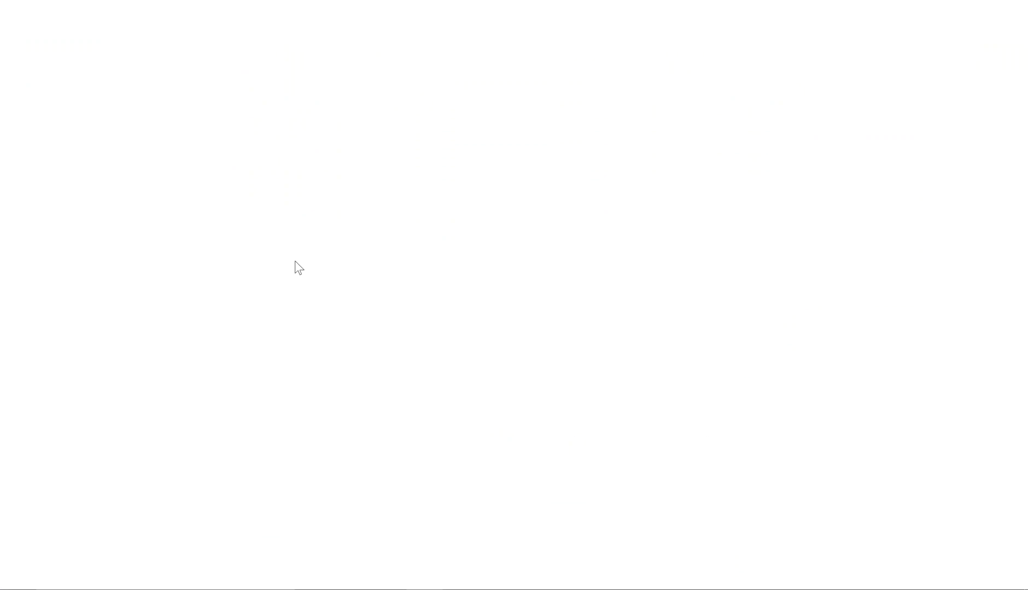
pyautogui.scroll(-4, 570, 147)
pyautogui.scroll(4, 571, 148)
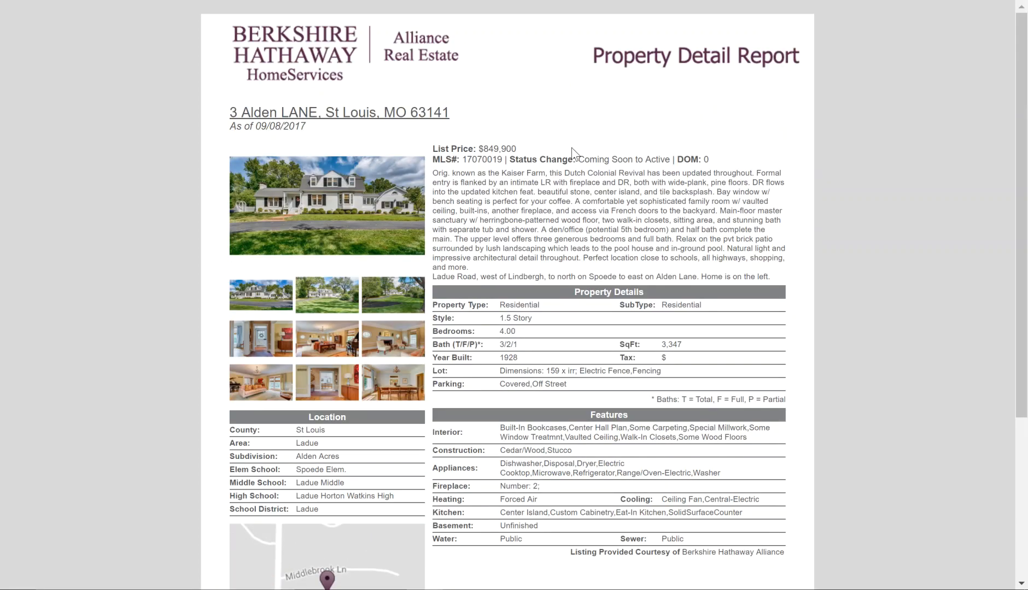
pyautogui.hotkey('alt', 'Left')
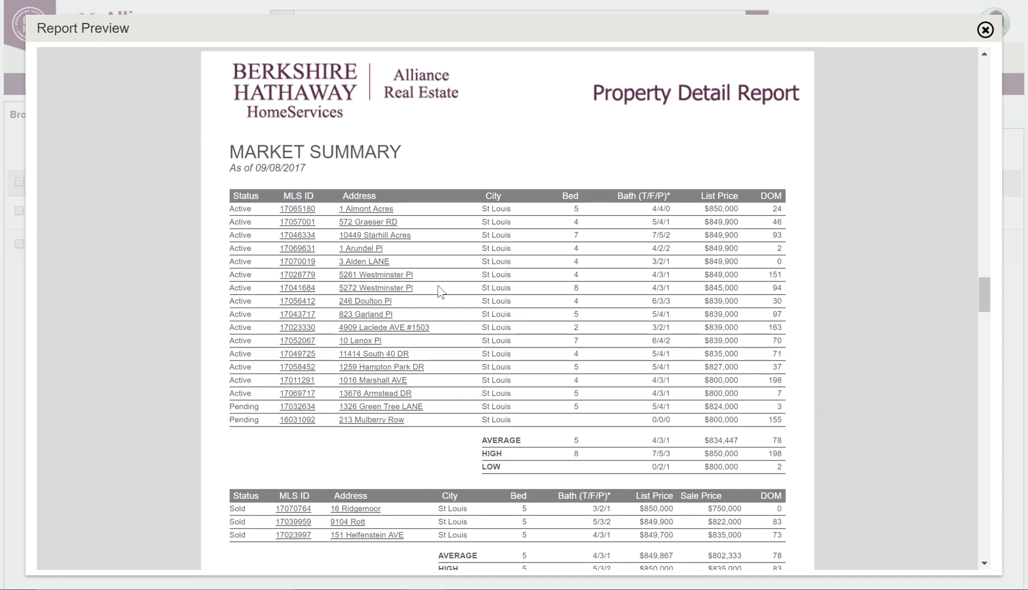
# Review the Sample of Local Inventory section, return to the top, and close the Report Preview
pyautogui.scroll(-10, 376, 344)
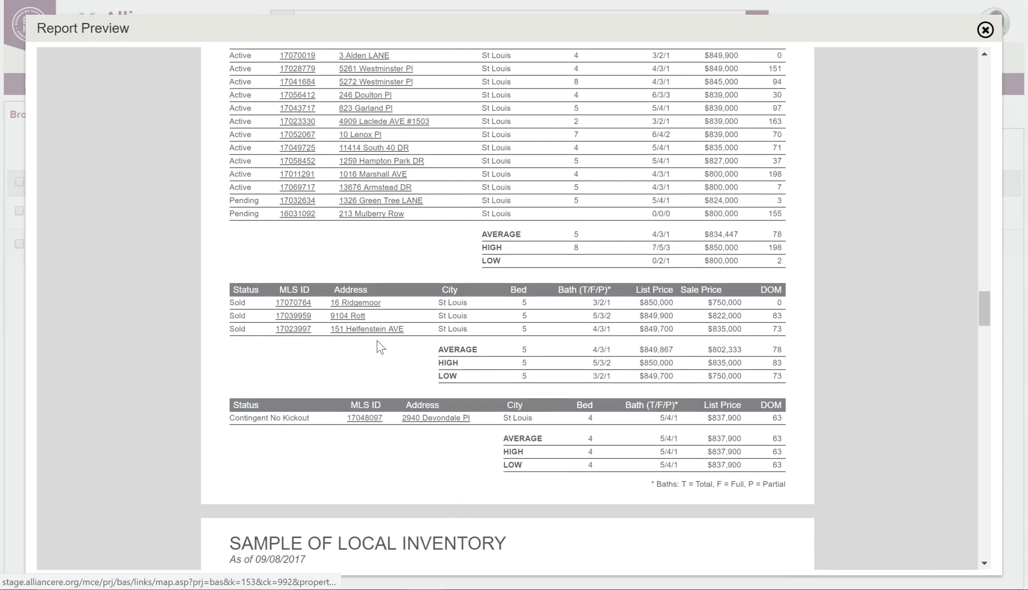
pyautogui.scroll(-2, 378, 340)
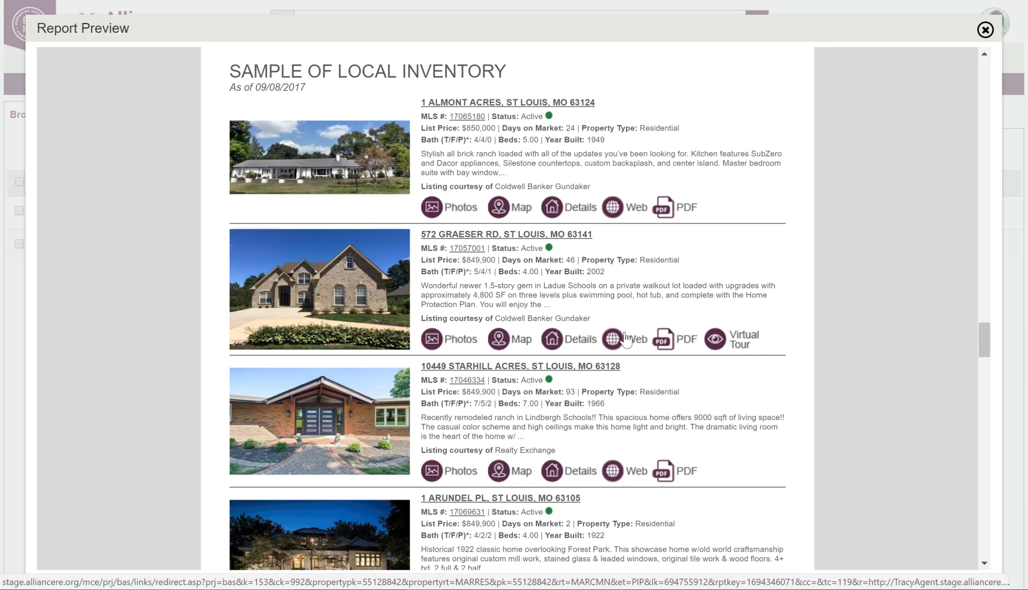
pyautogui.scroll(1, 980, 338)
pyautogui.moveTo(981, 326); pyautogui.dragTo(958, 69)
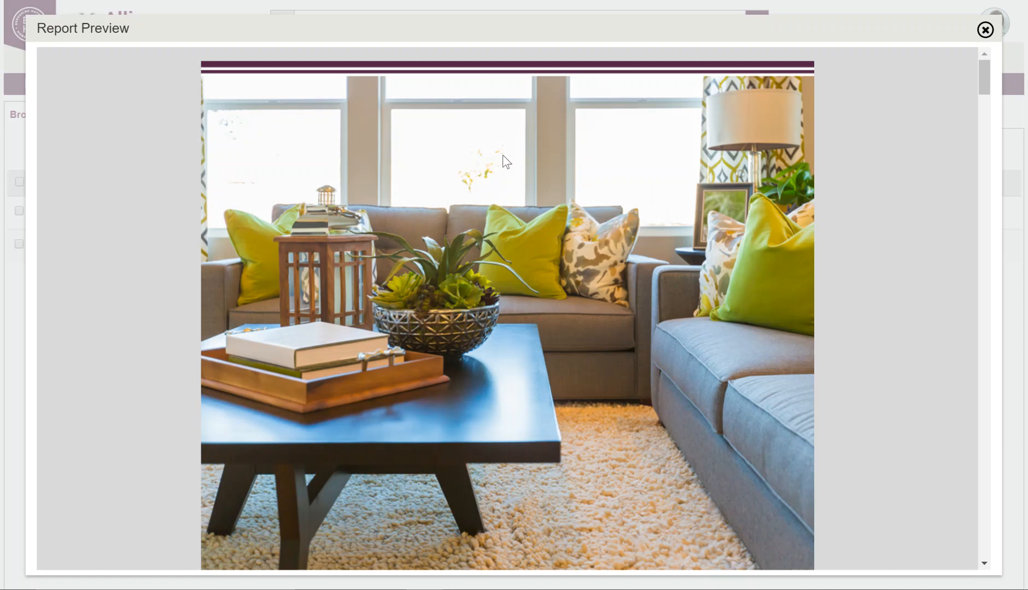
pyautogui.click(984, 33)
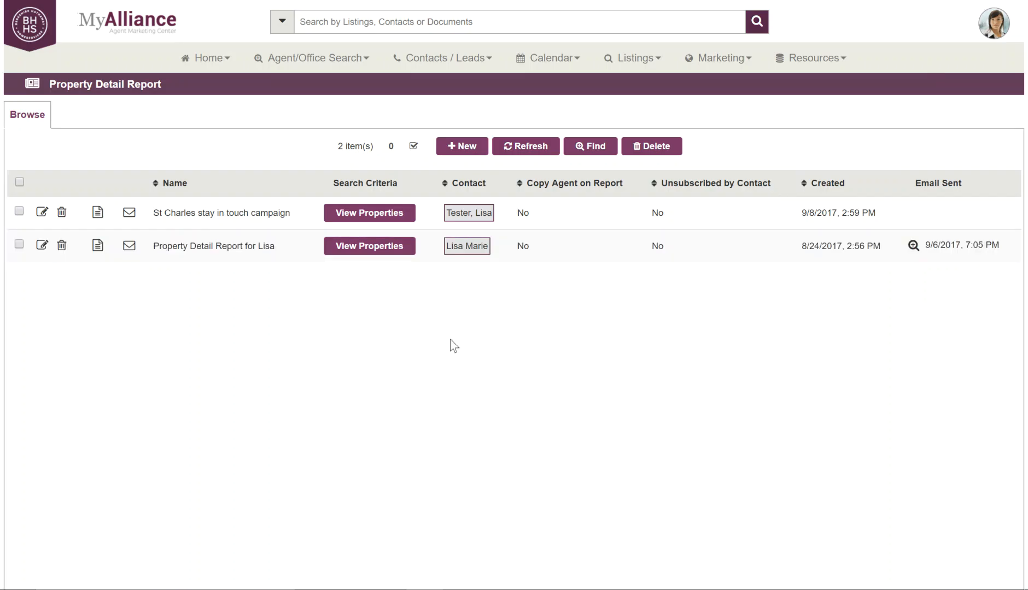